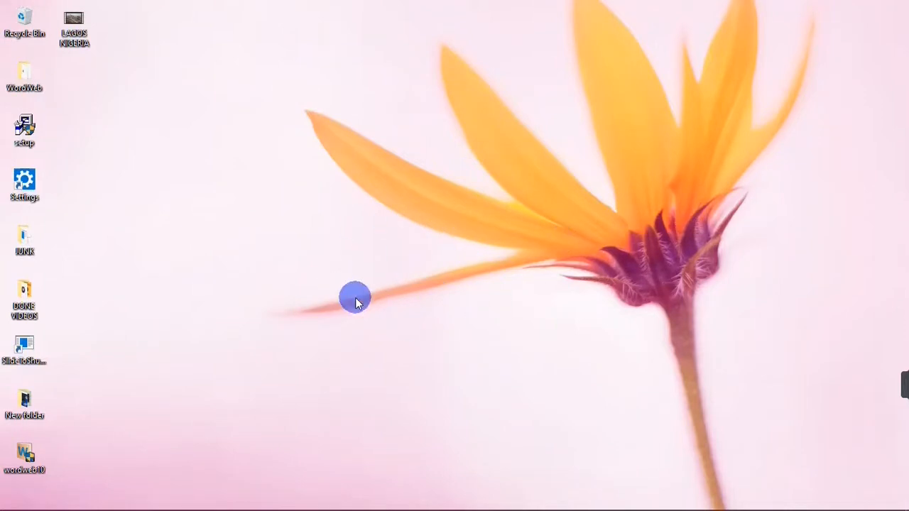
Step: Search Windows for the Photos app, launch it and switch to its Video Editor
mouse_move(161, 505)
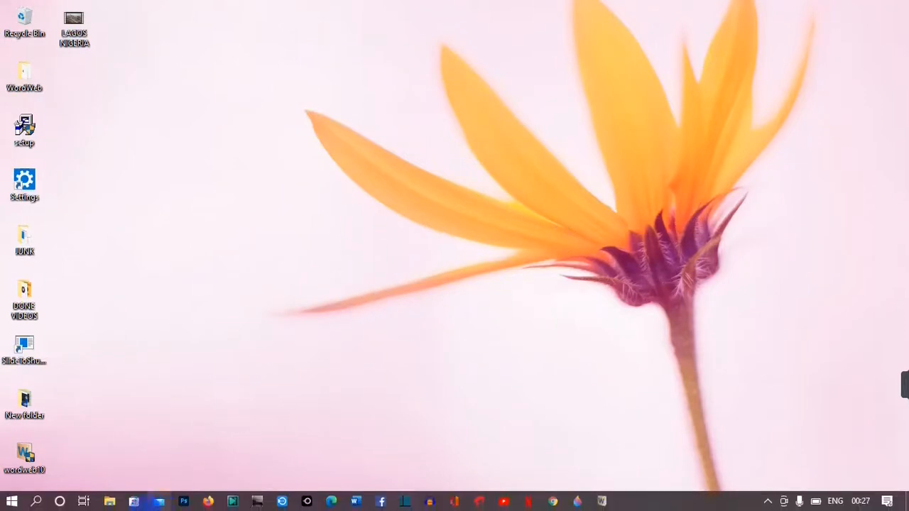
left_click(37, 502)
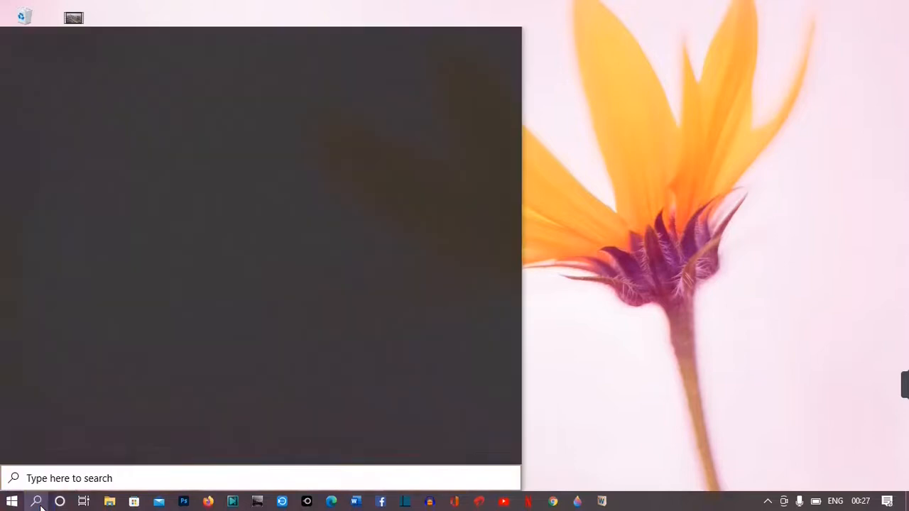
type("PHOTO")
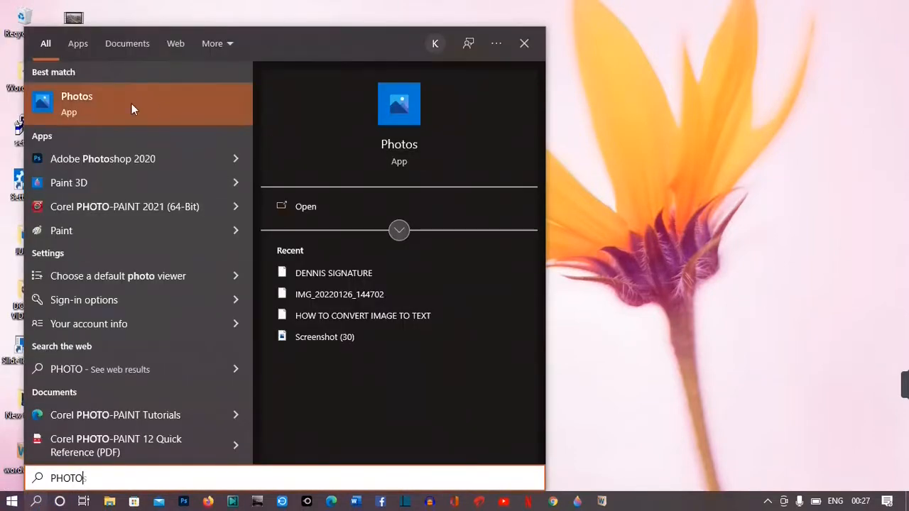
left_click(335, 206)
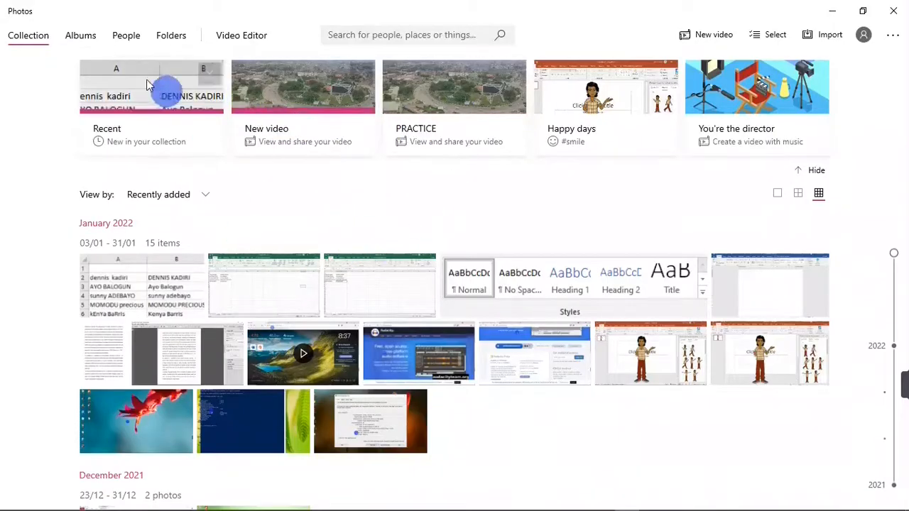
left_click(224, 41)
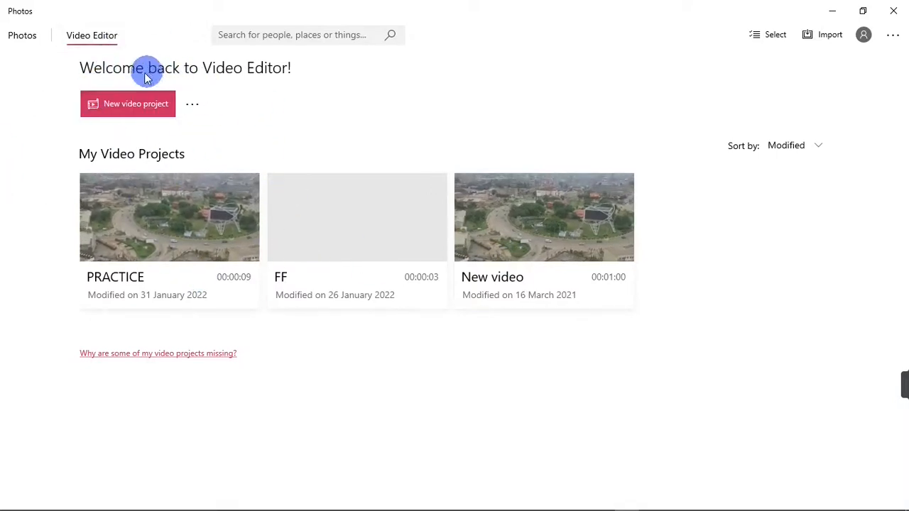
Step: Create a new video project named TUTORIAL, then reopen its name for editing and keep it
left_click(117, 105)
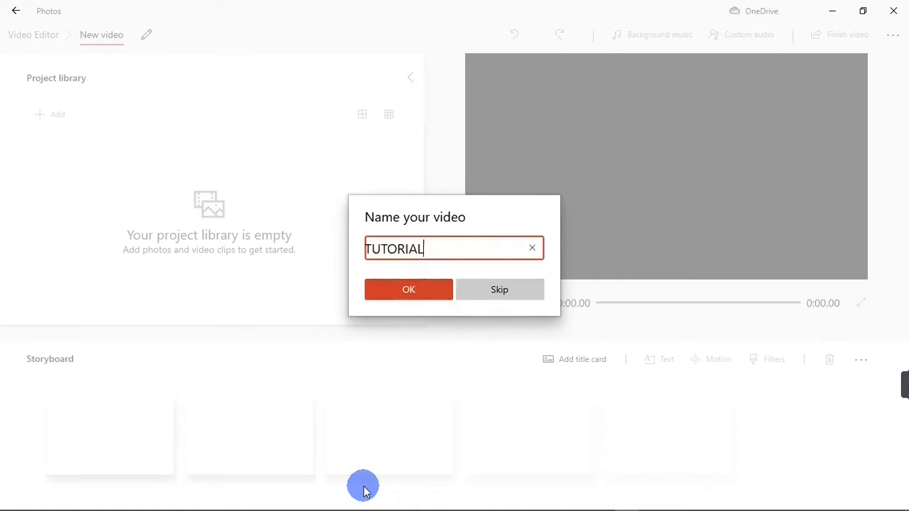
left_click(428, 289)
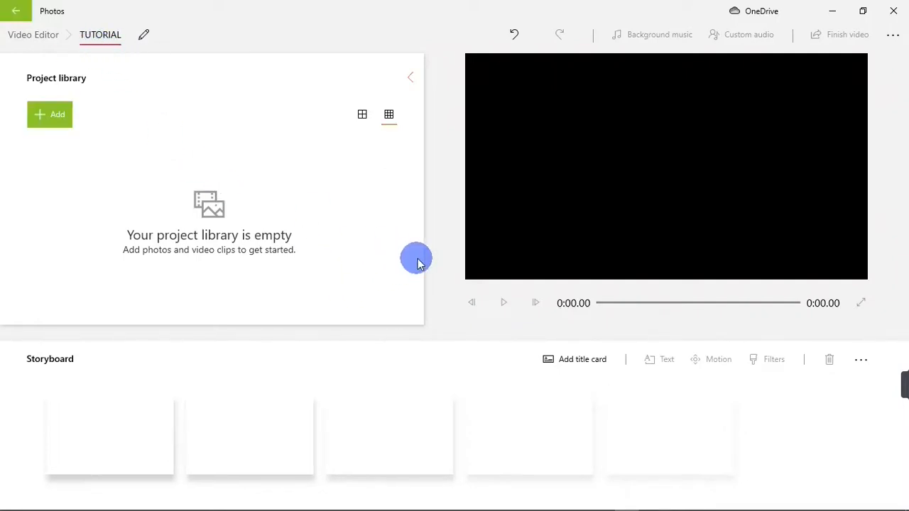
left_click(146, 37)
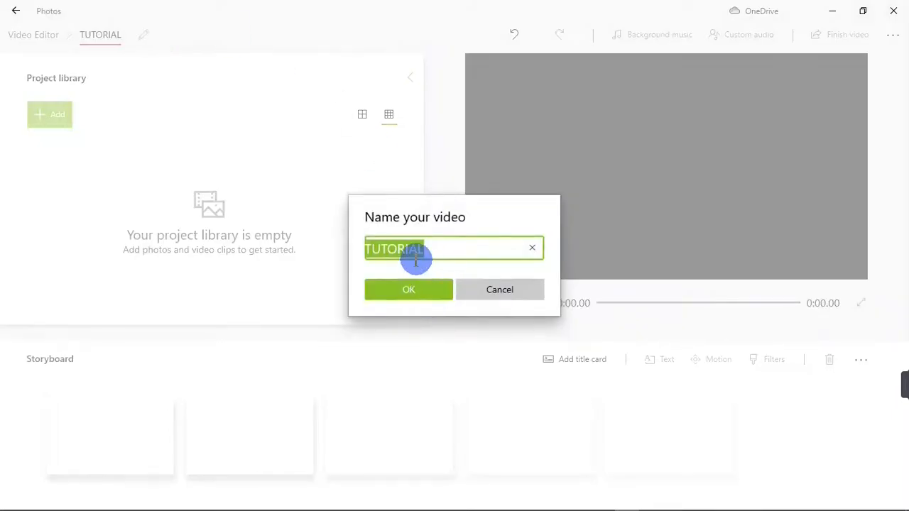
left_click(407, 288)
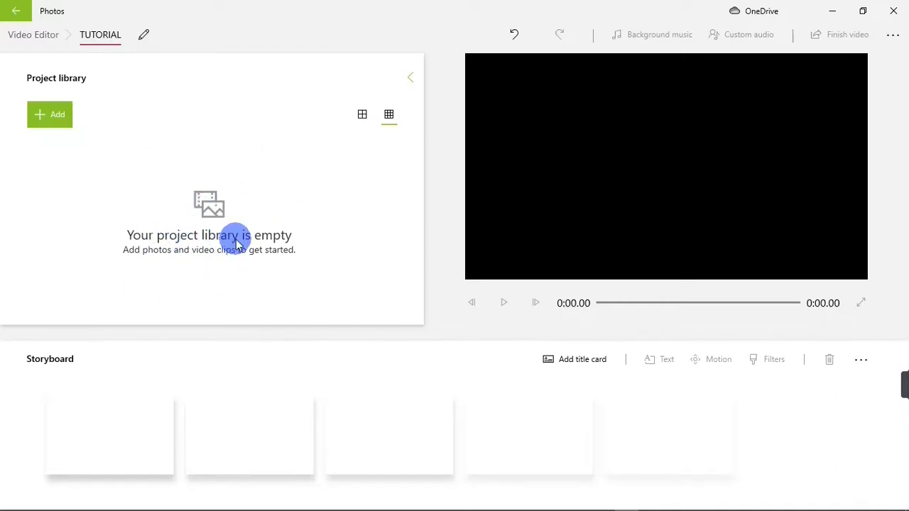
Step: Import the LAGOS NIGERIA video from this PC's Desktop into the project library
left_click(53, 114)
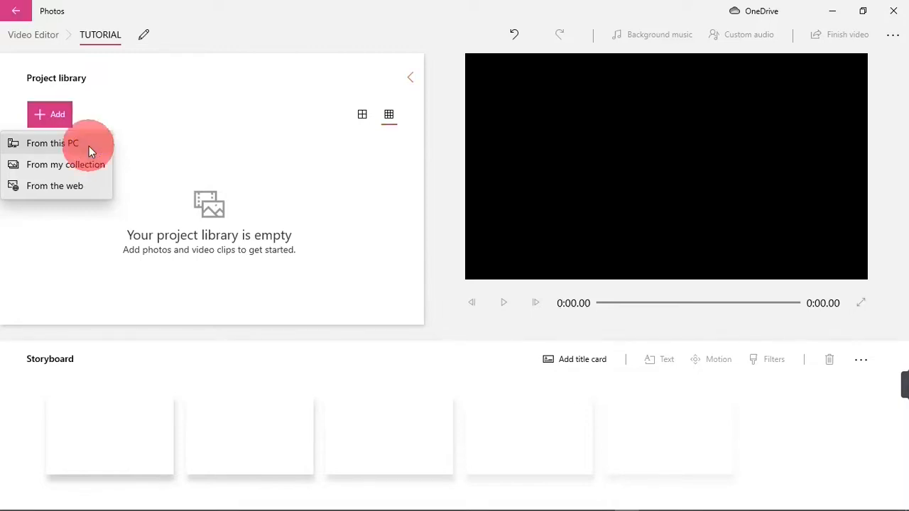
left_click(90, 151)
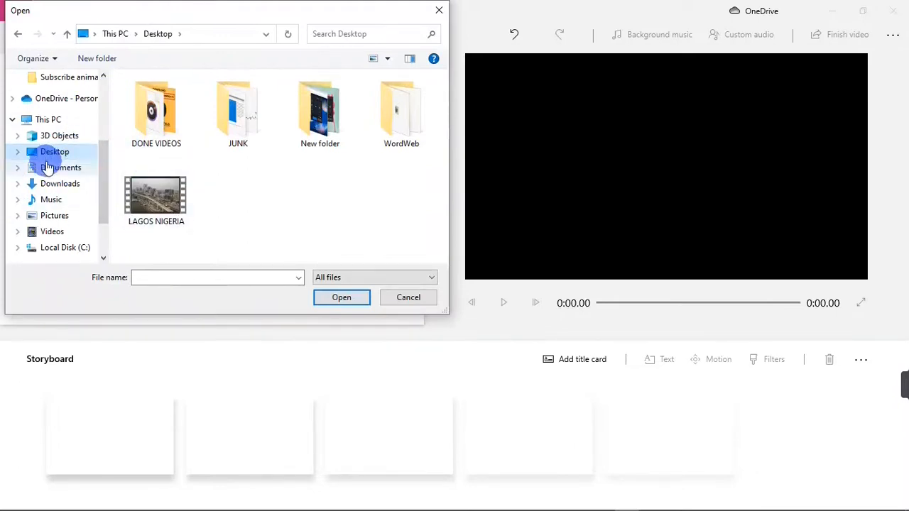
left_click(155, 196)
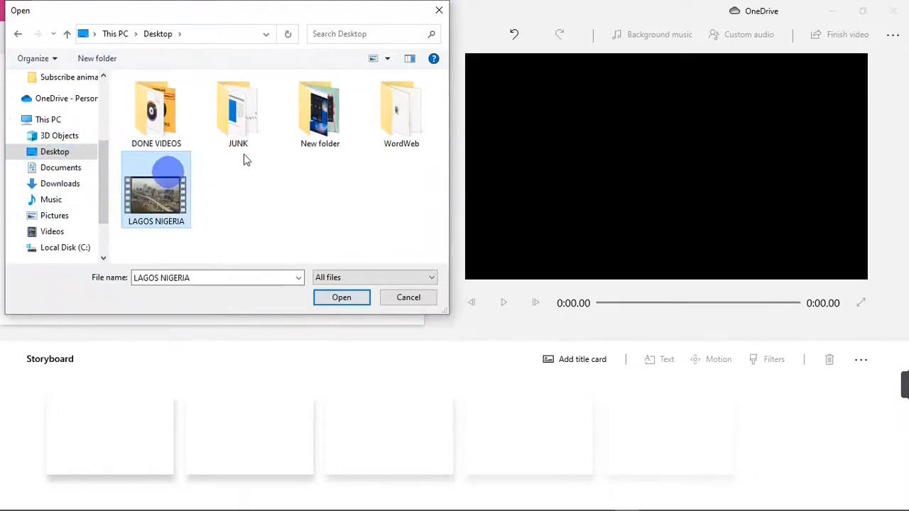
left_click(342, 298)
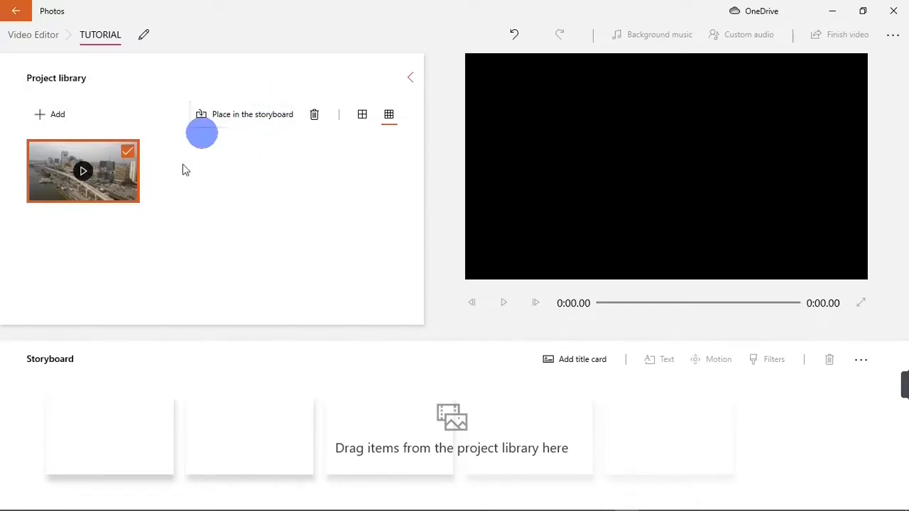
left_click_drag(122, 203, 137, 229)
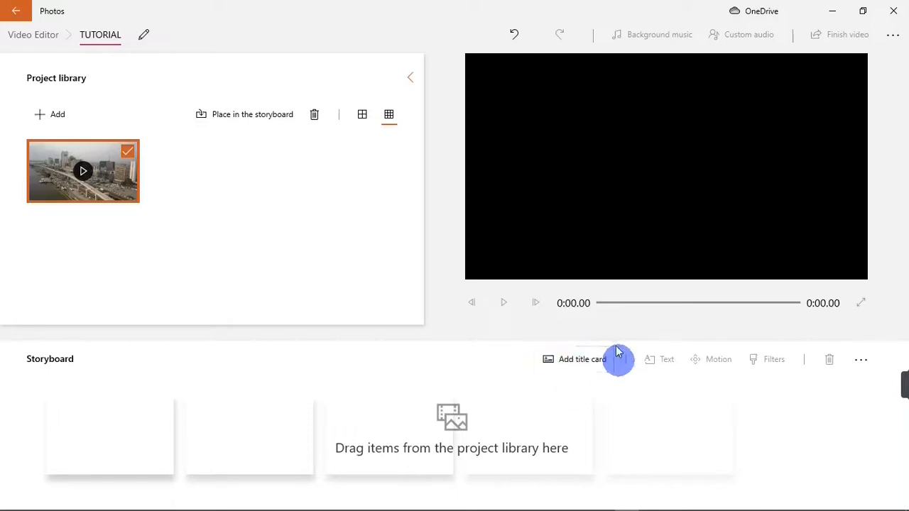
Step: Add a title card to the storyboard and look through its duration choices
left_click(571, 364)
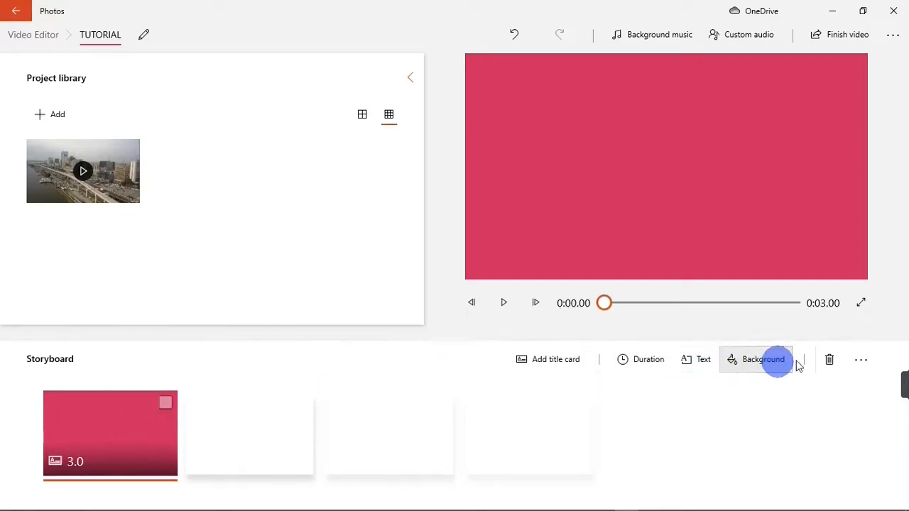
left_click(640, 361)
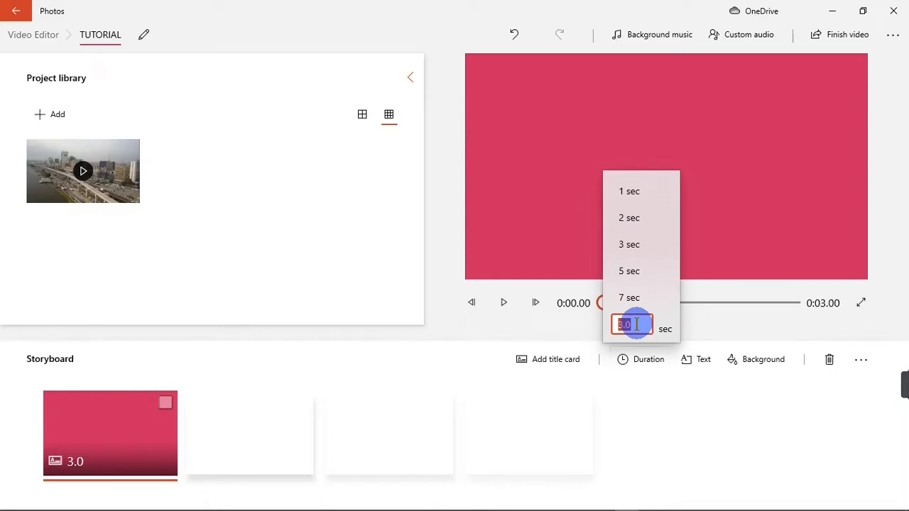
left_click(645, 367)
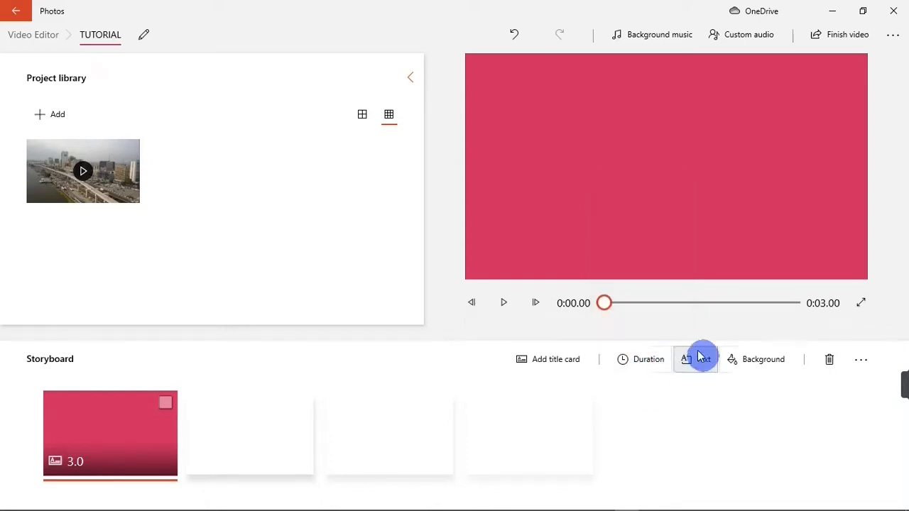
Step: Replace the title card's placeholder text with LAGOS CITY
left_click(698, 362)
left_click(743, 80)
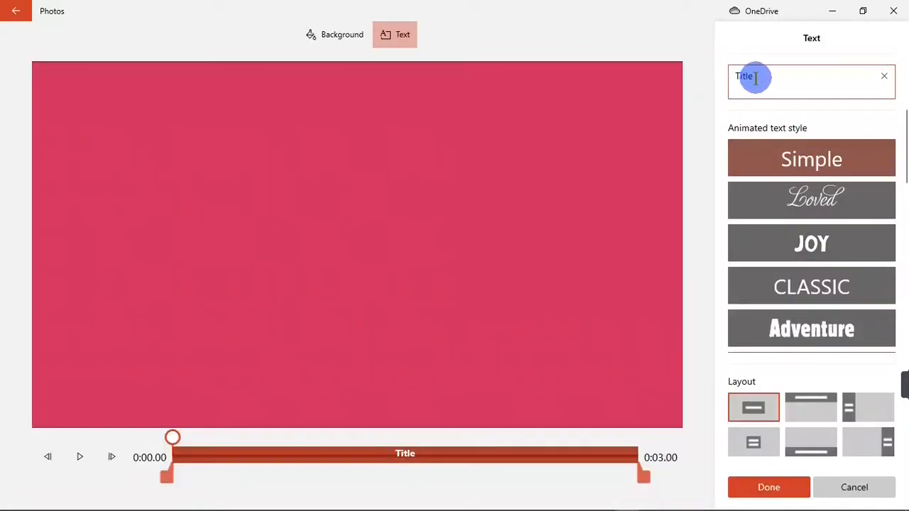
left_click(751, 76)
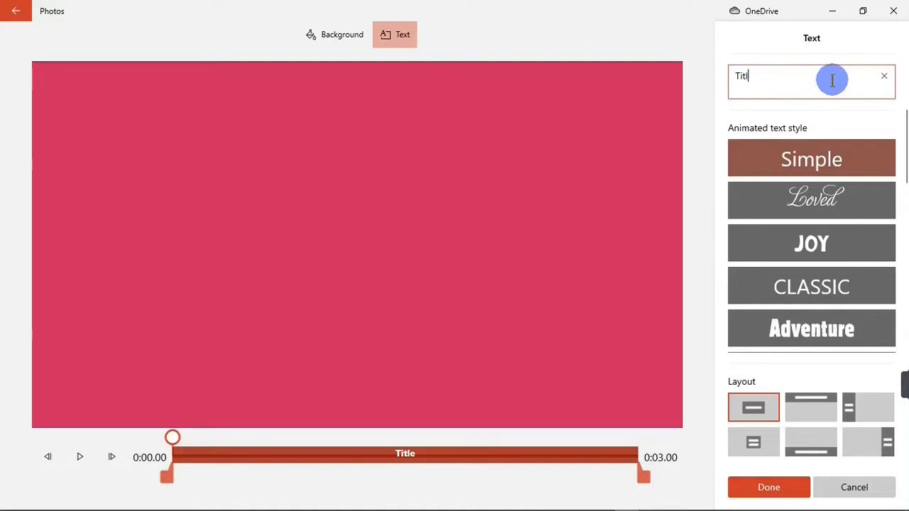
key("BackSpace")
type("LAG")
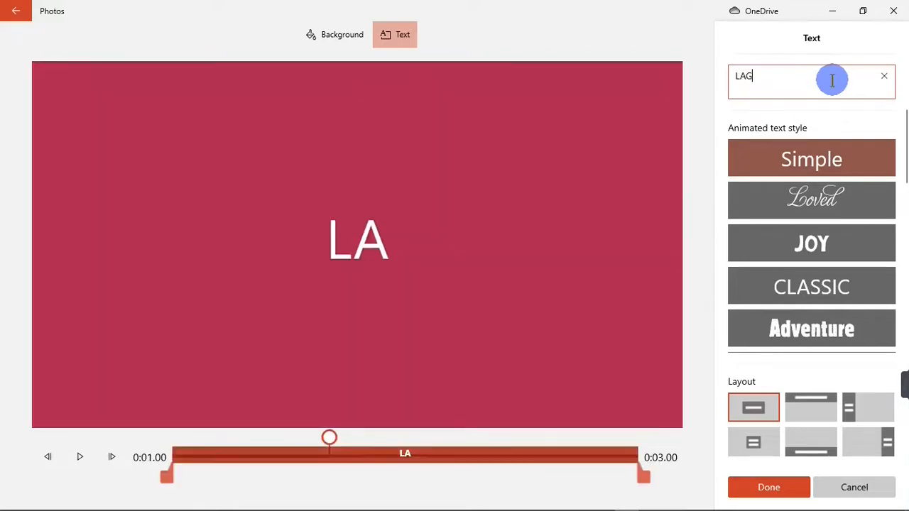
type("OS CITY")
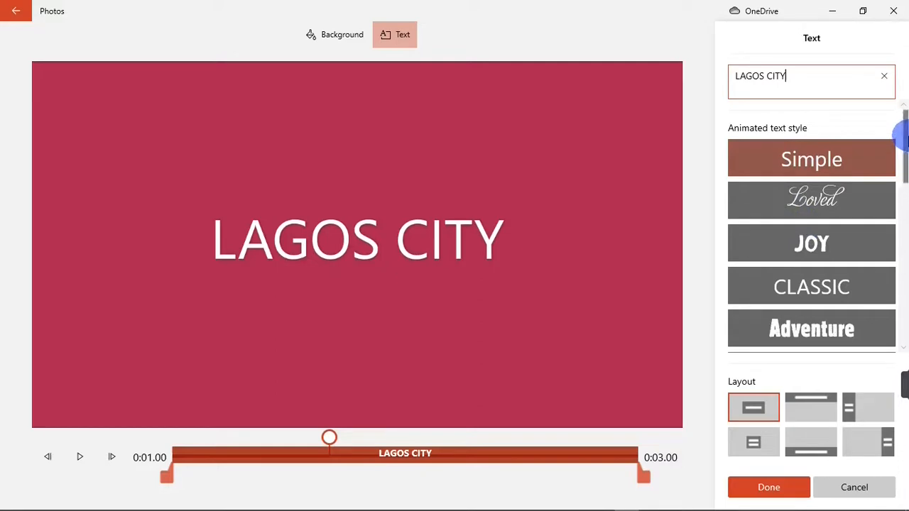
Step: Apply the Adventure animated text style to the title and choose the centred two-line layout
left_click_drag(905, 158, 894, 171)
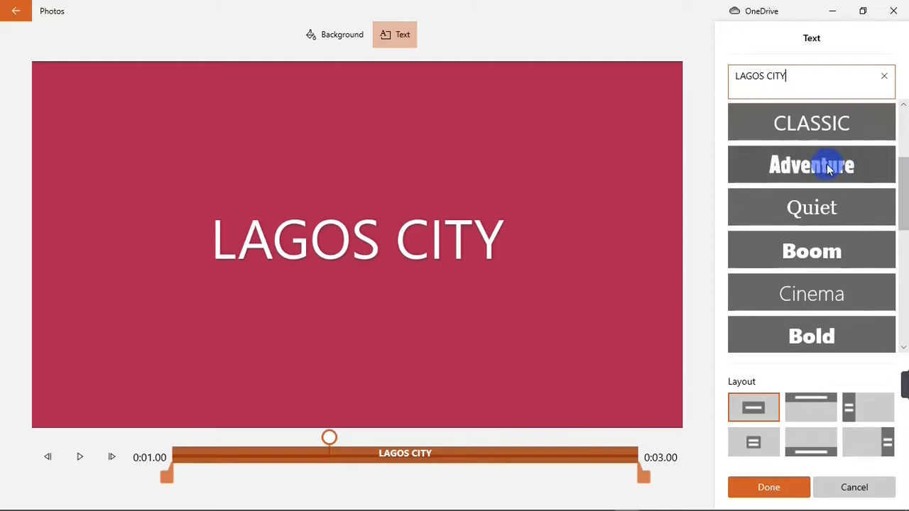
left_click(827, 167)
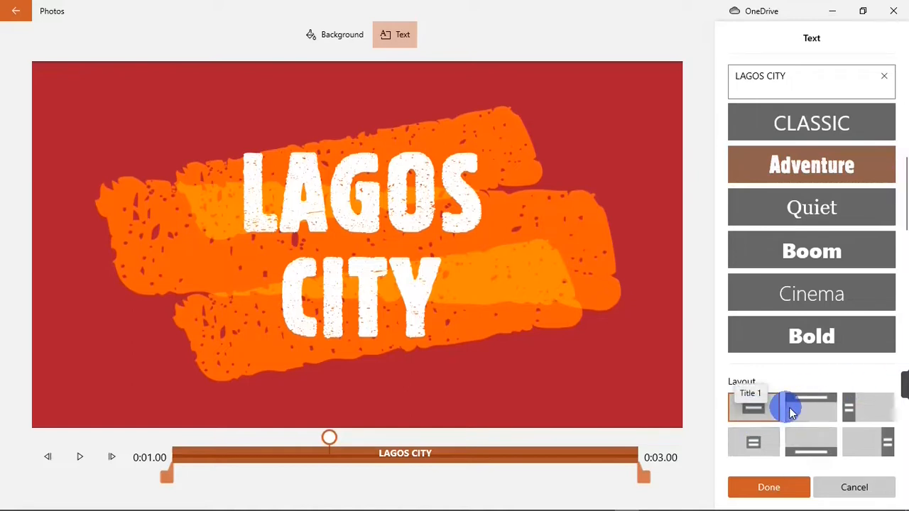
left_click(755, 442)
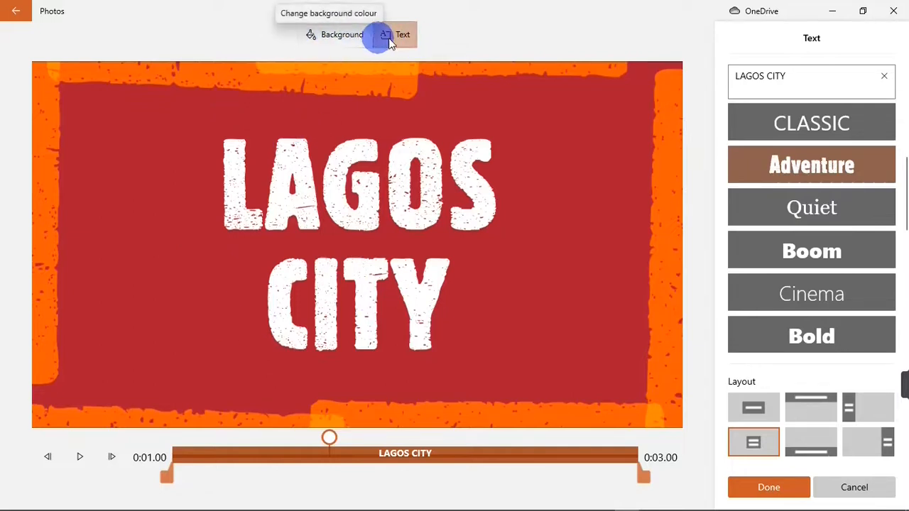
Step: Give the title card a custom dark green background, save the card's changes and play it from the start
left_click(344, 39)
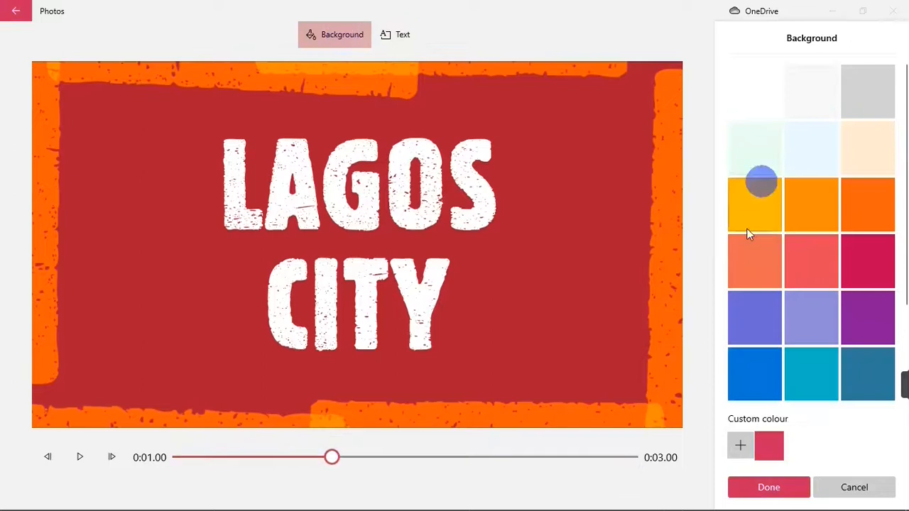
left_click_drag(900, 101, 903, 200)
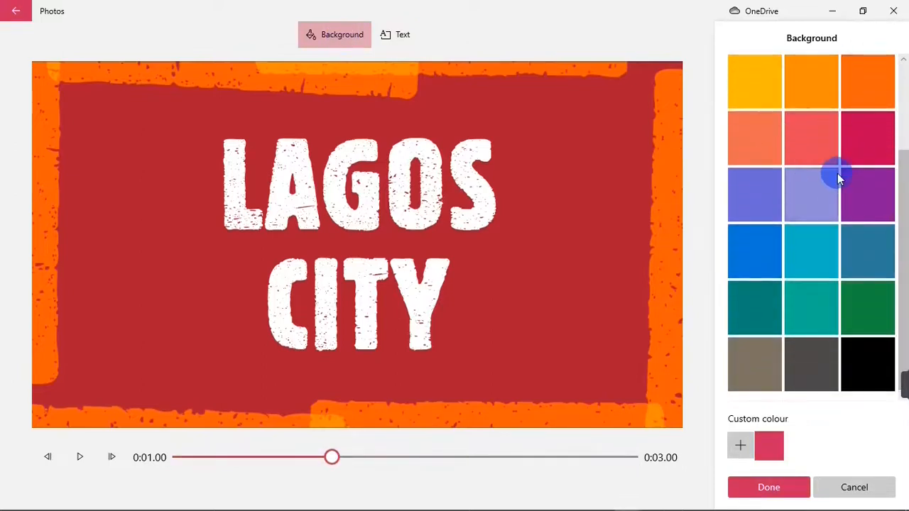
left_click(741, 447)
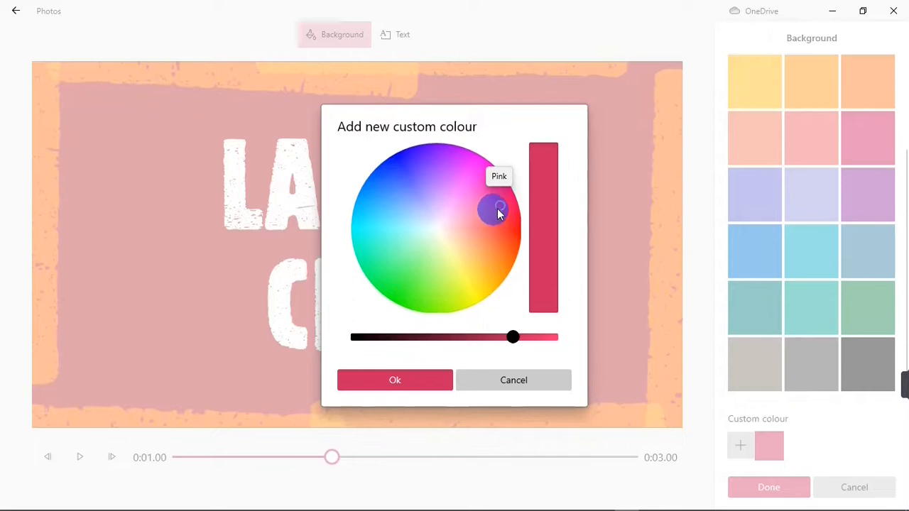
left_click_drag(502, 207, 404, 288)
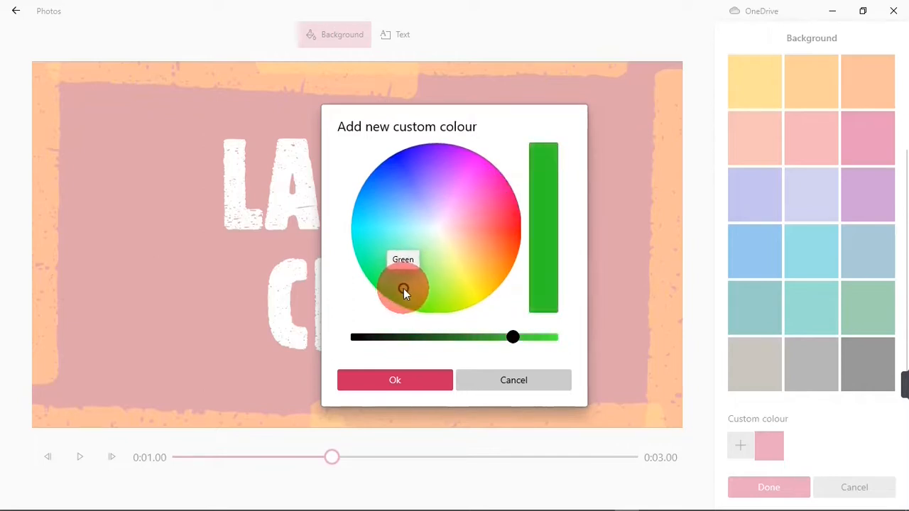
left_click_drag(511, 337, 456, 337)
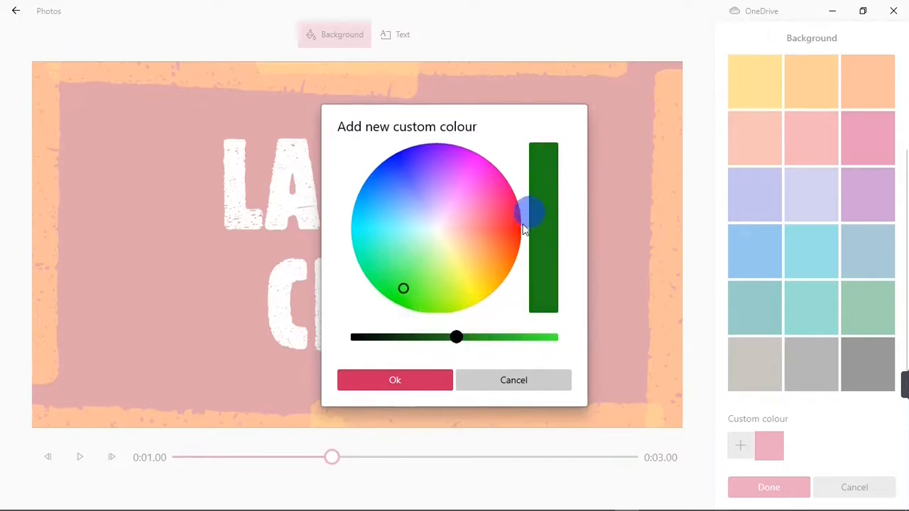
left_click(398, 382)
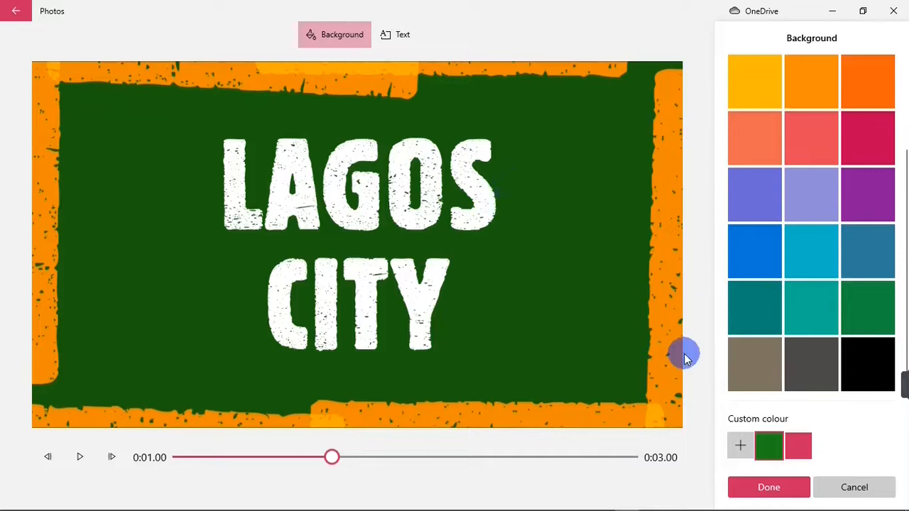
left_click(755, 493)
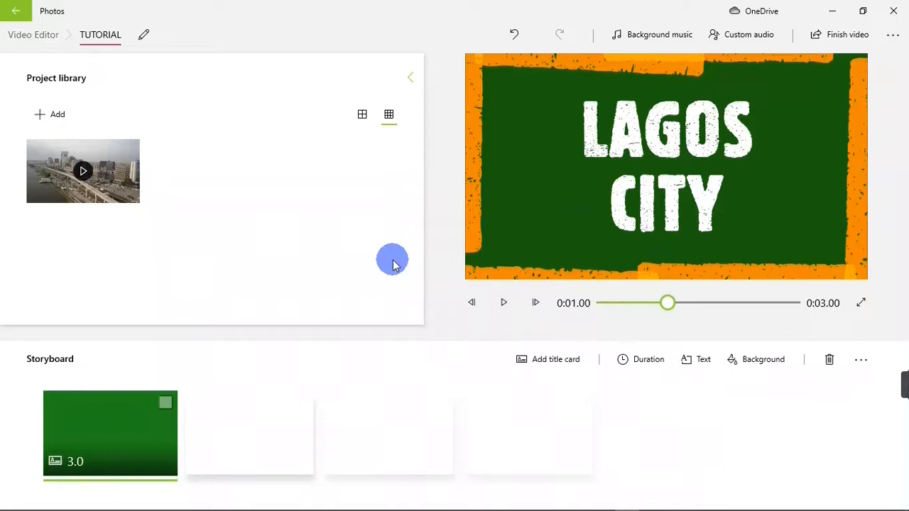
left_click_drag(667, 305, 568, 312)
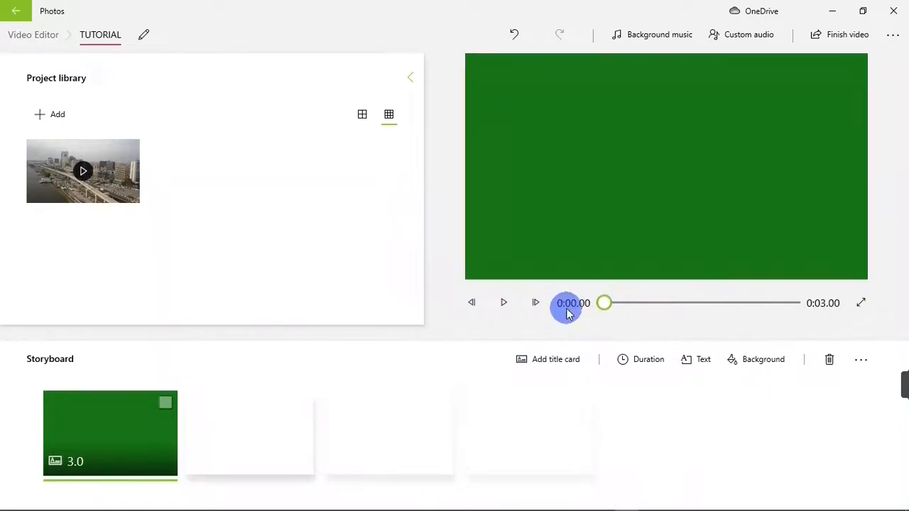
left_click(503, 304)
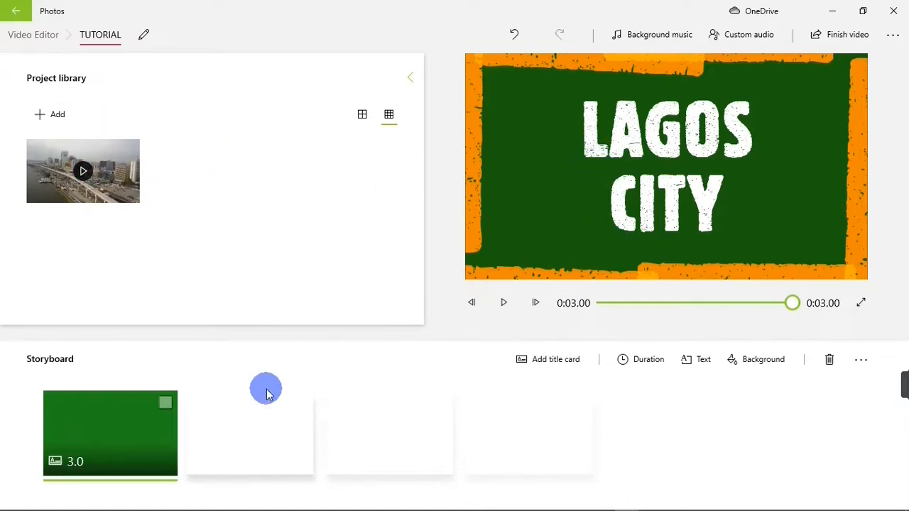
Step: Place the Lagos video clip from the project library in the storyboard after the title card
left_click_drag(78, 191, 281, 465)
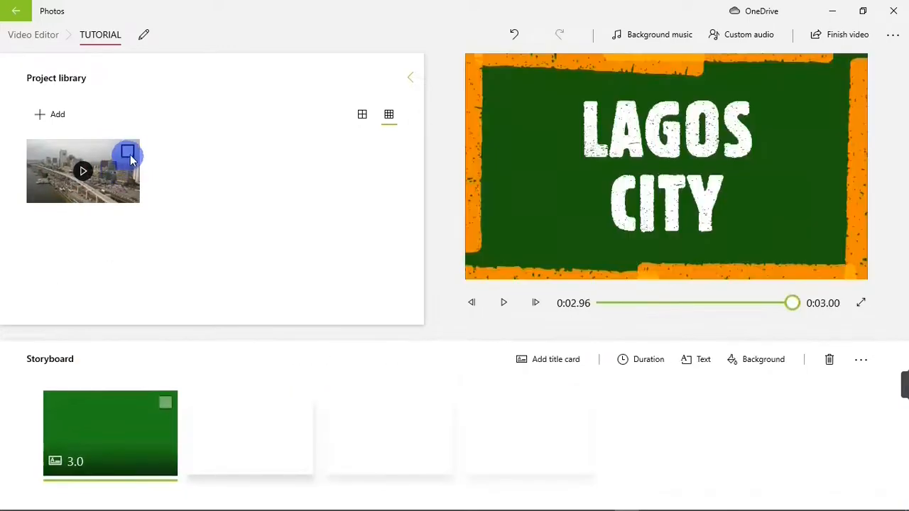
left_click(128, 155)
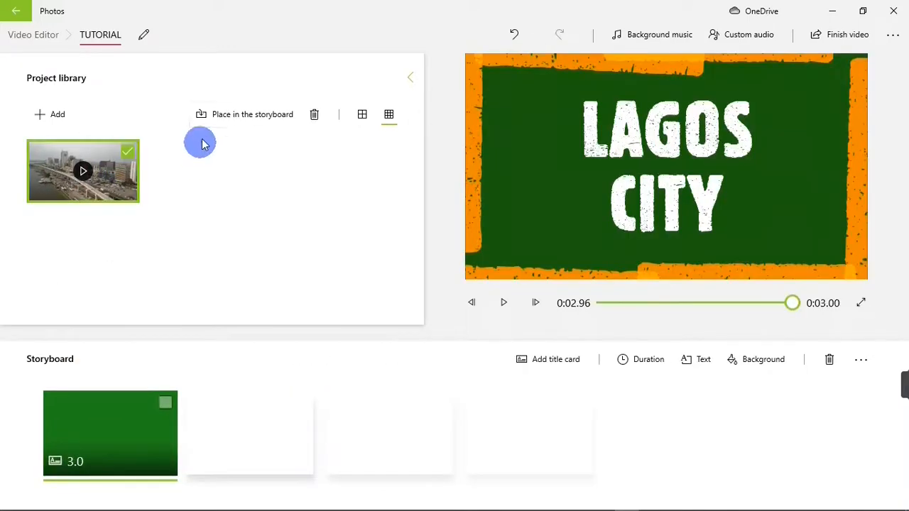
left_click(279, 127)
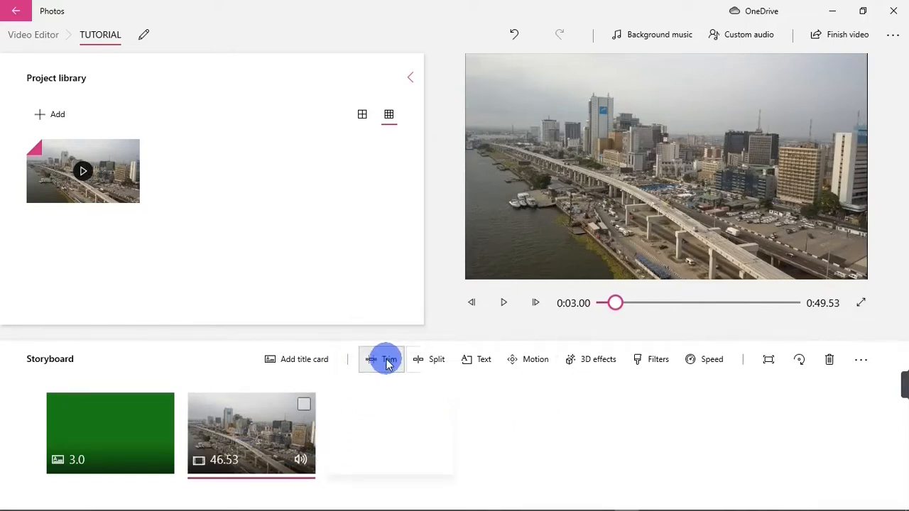
Step: Trim the end of the Lagos clip so its length is 0:09.73, and save the trim
left_click(304, 406)
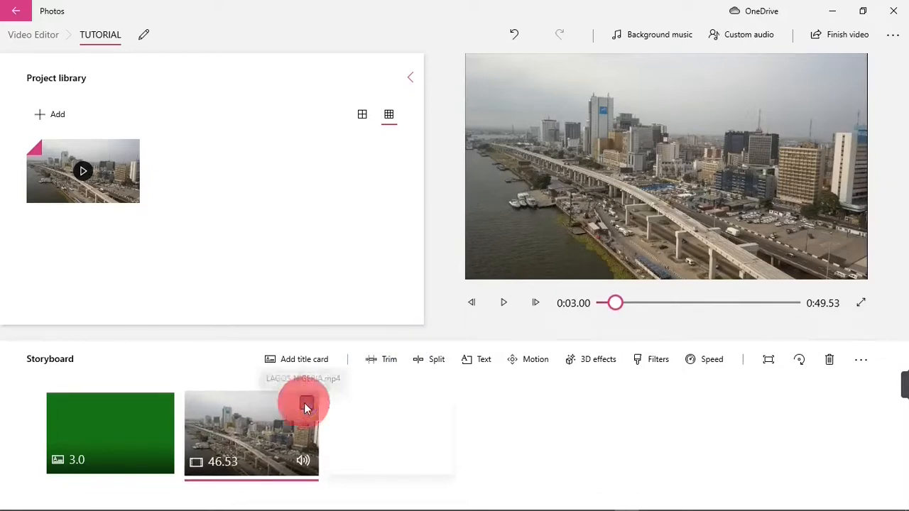
left_click(378, 368)
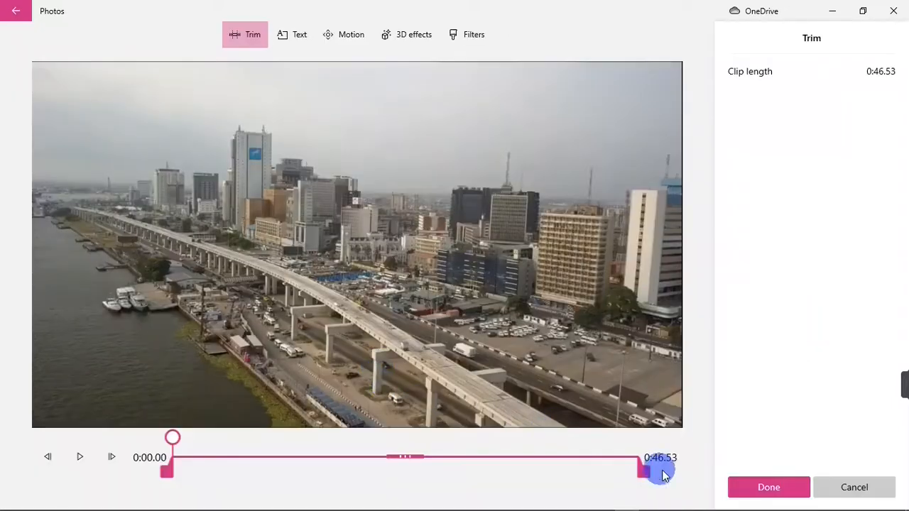
left_click_drag(641, 472, 627, 474)
left_click_drag(504, 477, 669, 459)
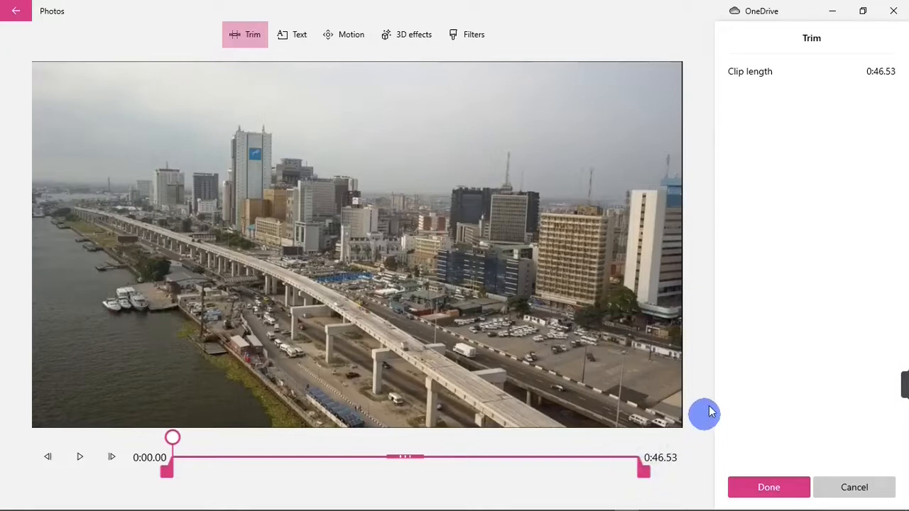
left_click_drag(644, 473, 274, 477)
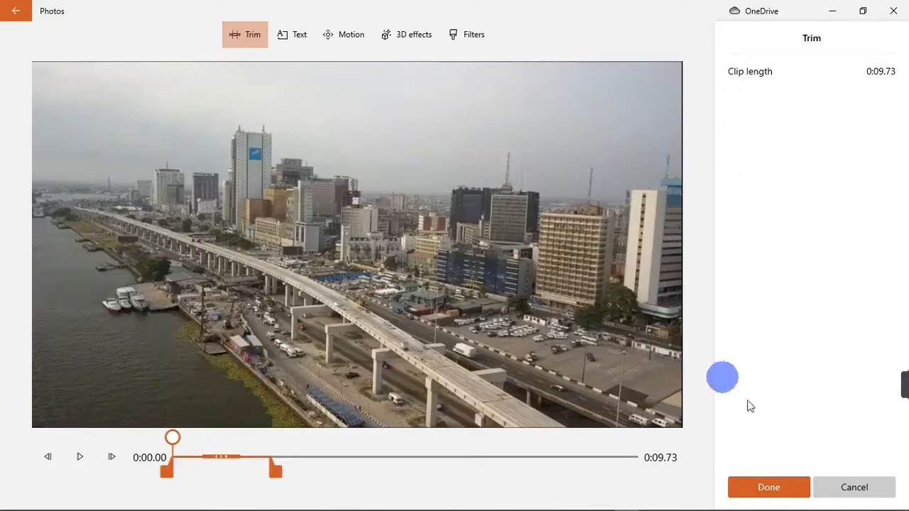
left_click(764, 486)
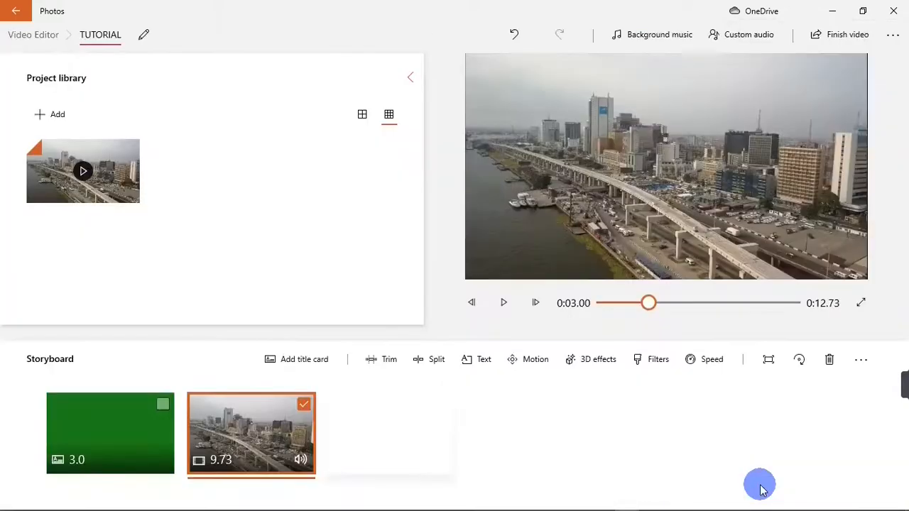
Step: Split the Lagos clip at 0:04.73 into two clips of 4.73 and 5.00 seconds
left_click(430, 360)
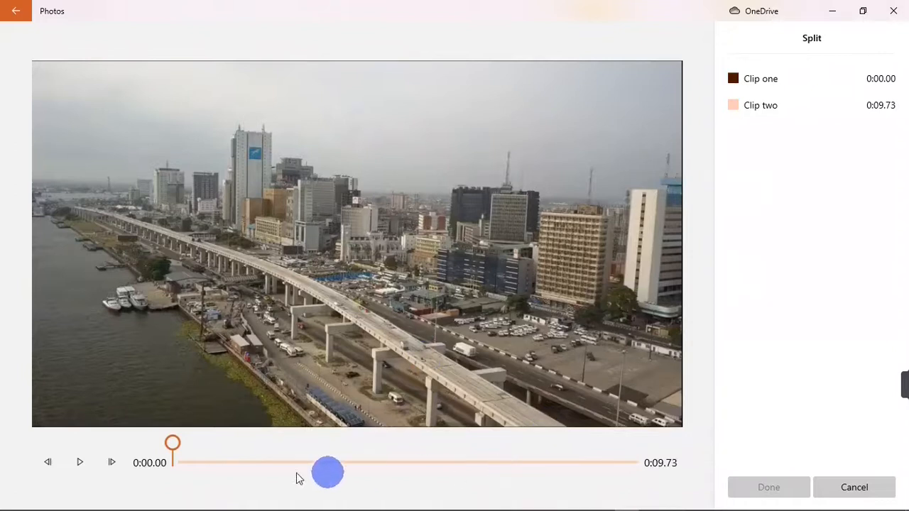
left_click_drag(177, 443, 398, 458)
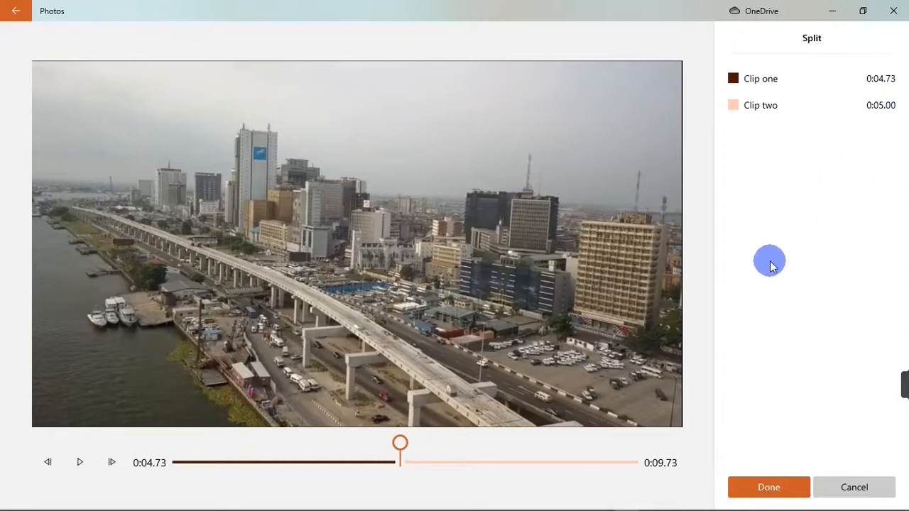
left_click(761, 488)
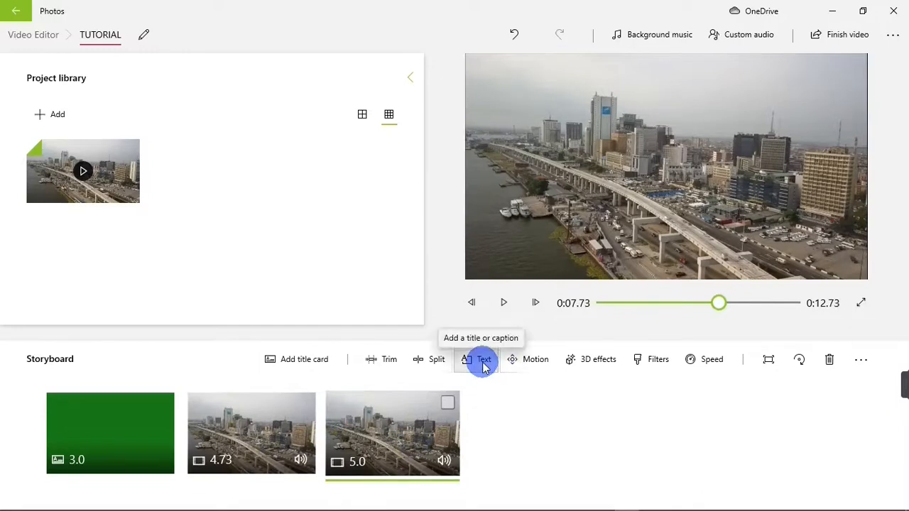
Step: Add the text WELCOME TO LAGOS to the 4.73-second clip in the Boom animated text style
left_click(304, 409)
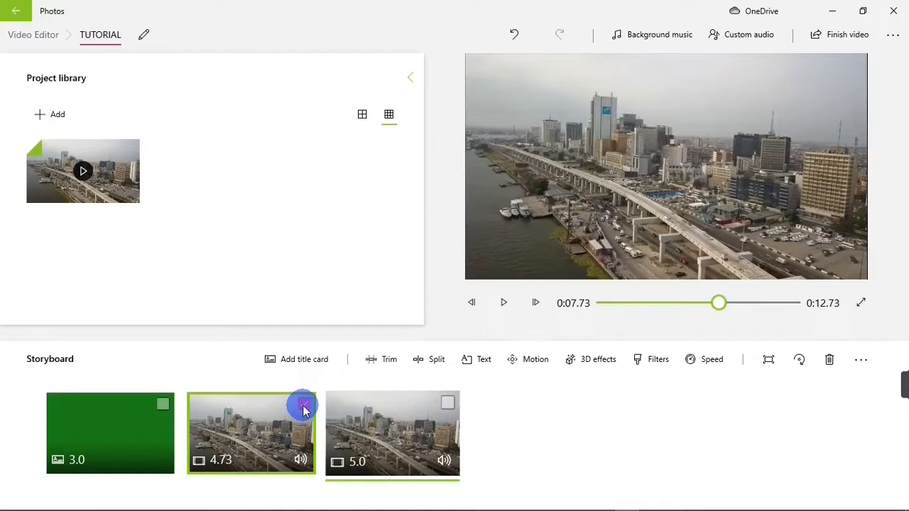
left_click(485, 360)
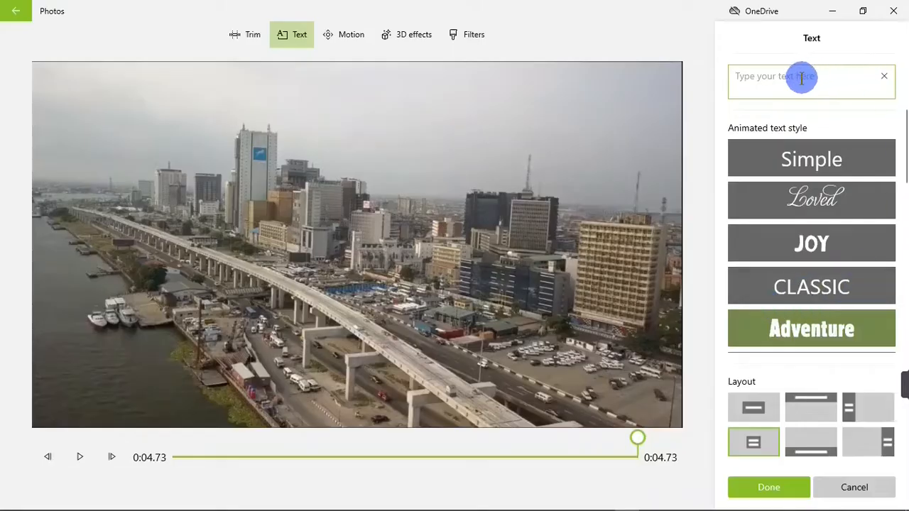
type("WEL")
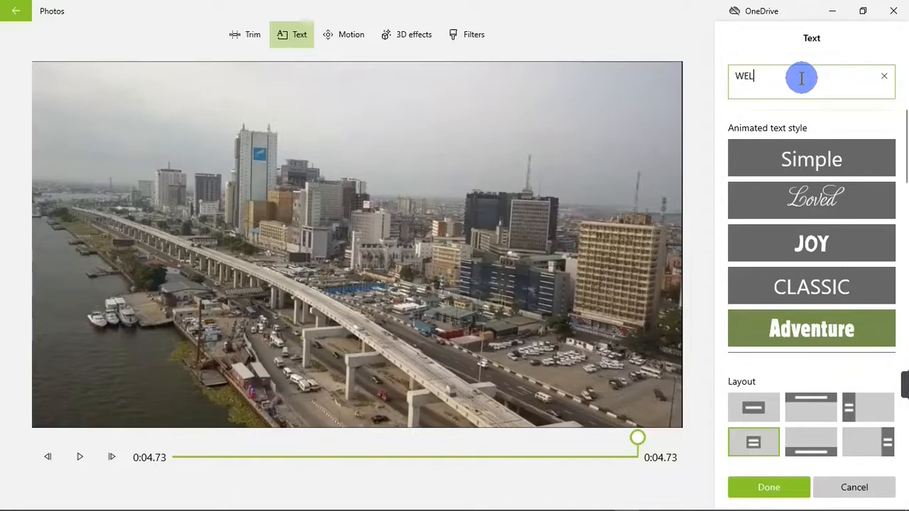
type("COME")
type("TO LAGOS")
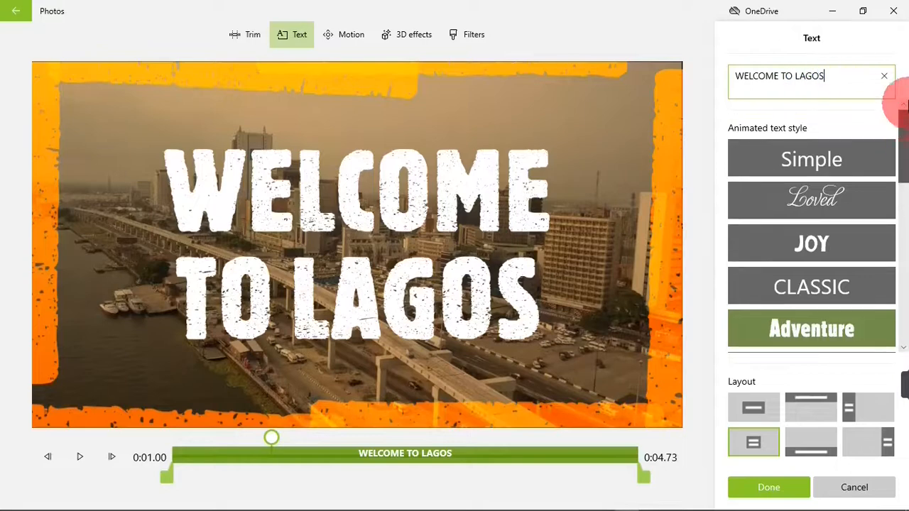
left_click_drag(903, 146, 898, 213)
left_click(812, 186)
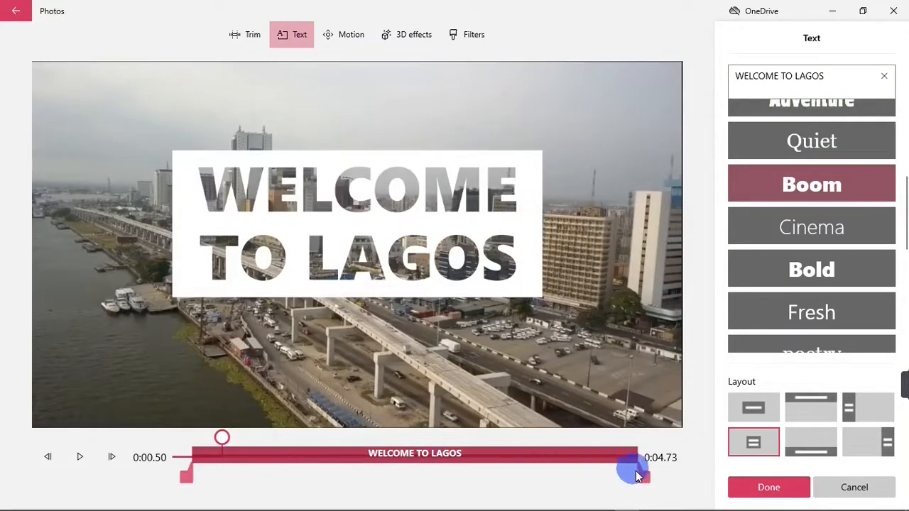
Step: Shorten the text's time span to run from about 0:00.53 to near the clip's middle, and save the text
left_click_drag(641, 480, 679, 482)
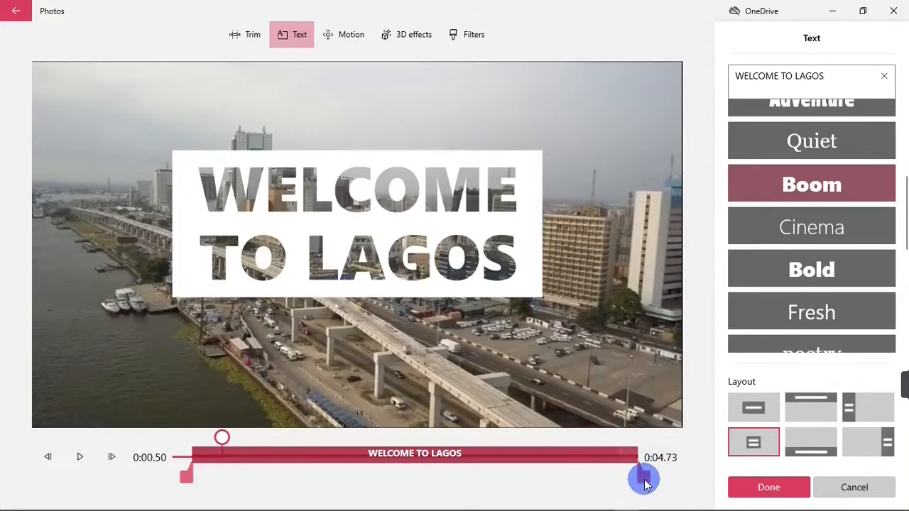
left_click_drag(639, 481, 484, 482)
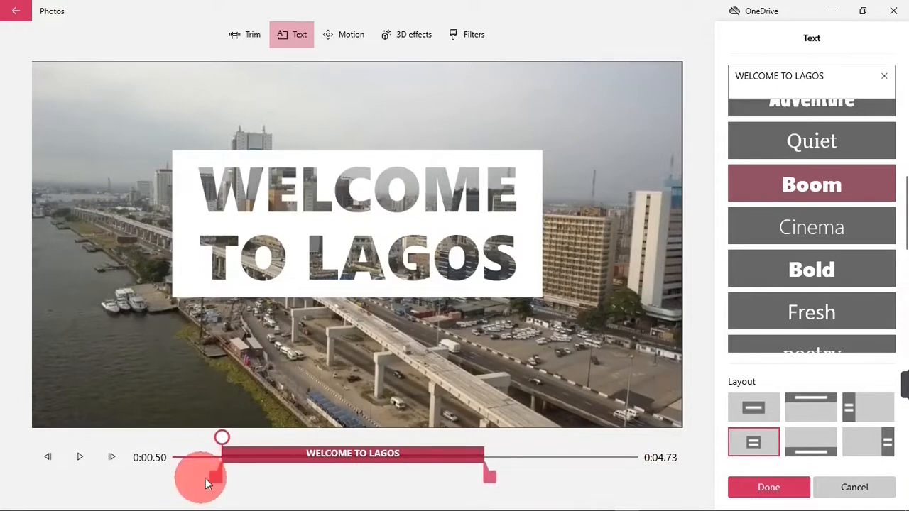
left_click_drag(232, 478, 219, 478)
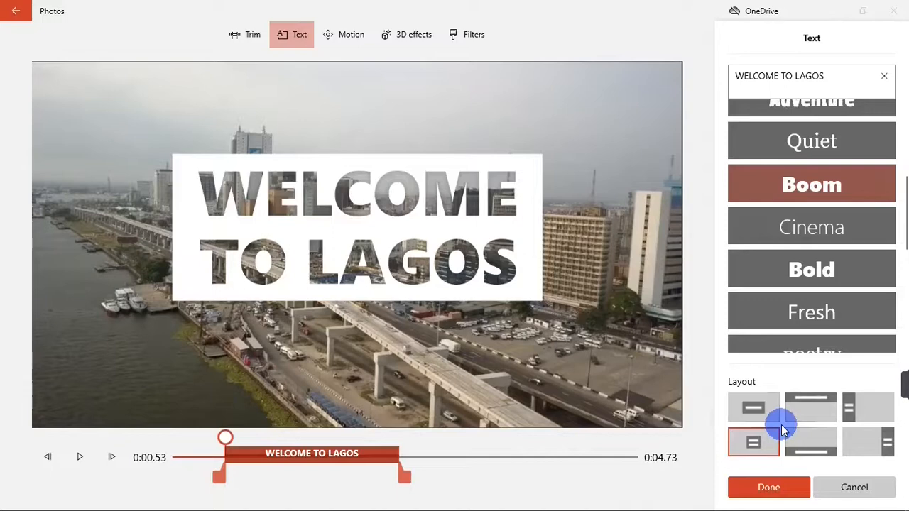
left_click(757, 487)
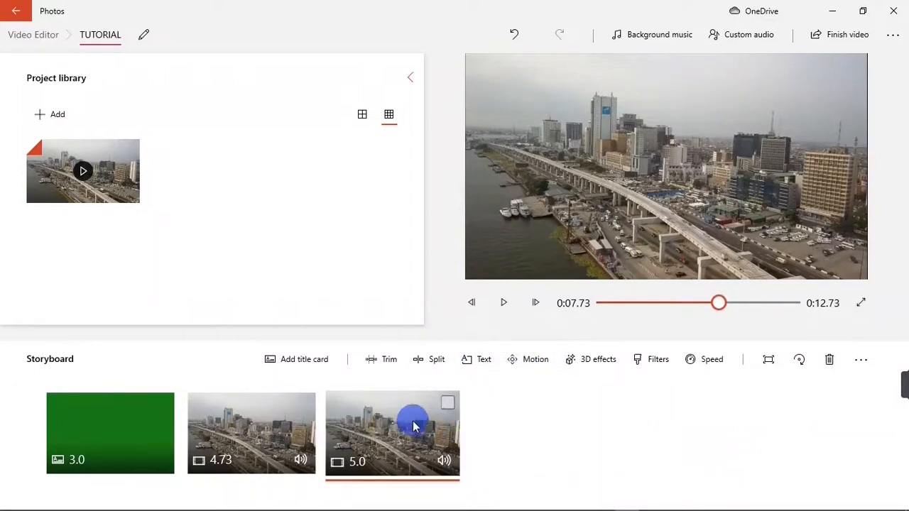
Step: Apply the Zoom out right camera motion to the 5.0-second clip and save it
left_click(447, 404)
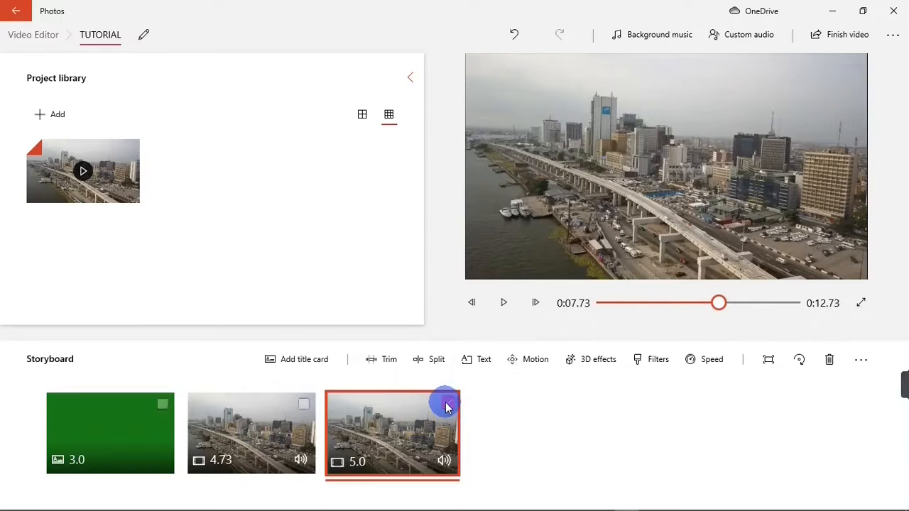
left_click(536, 361)
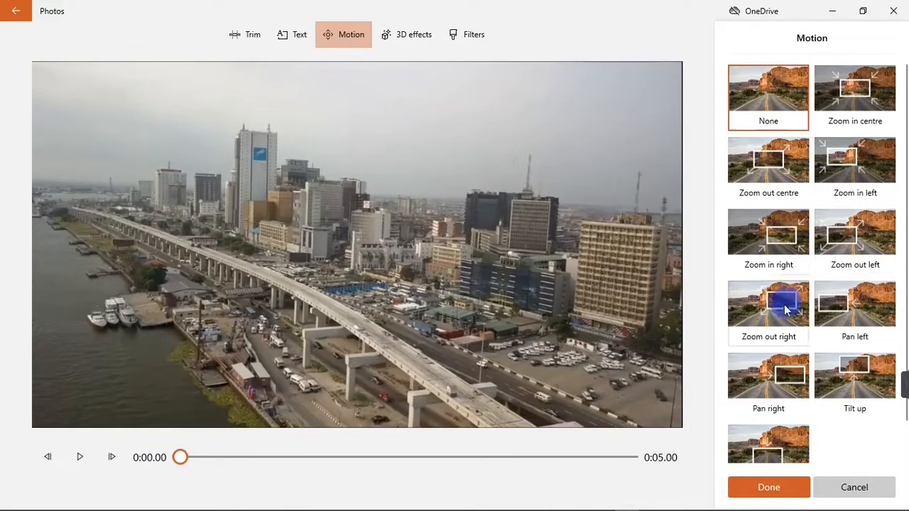
left_click(778, 309)
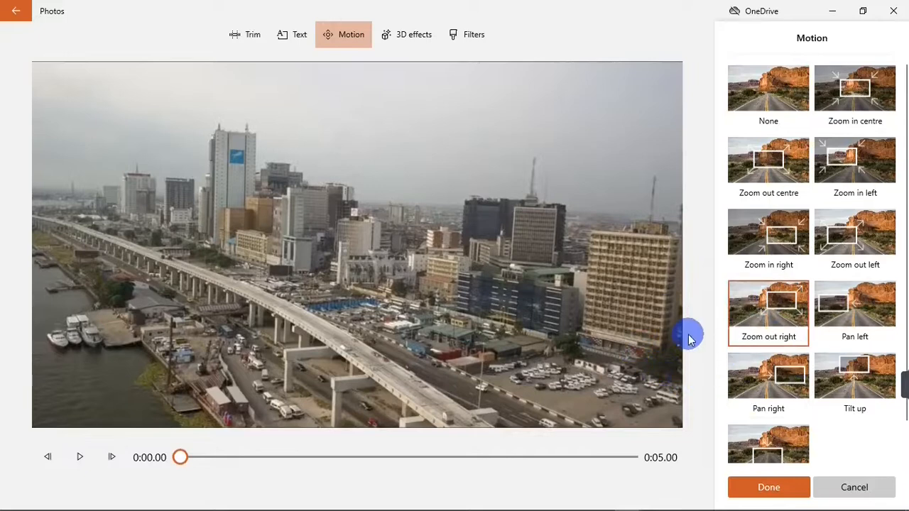
left_click(755, 487)
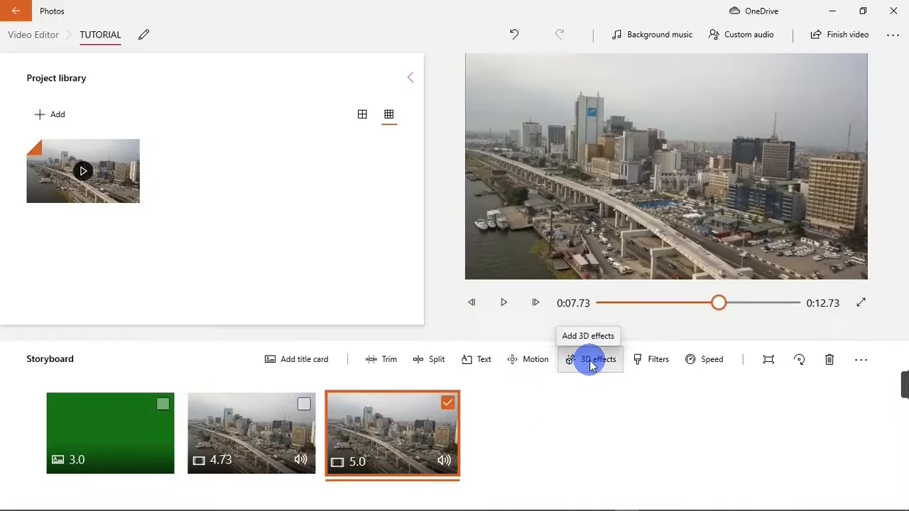
Step: Add the Coloured lights 3D effect to the 5.0-second clip, preview it, and save it with the effect volume at minimum
left_click(590, 360)
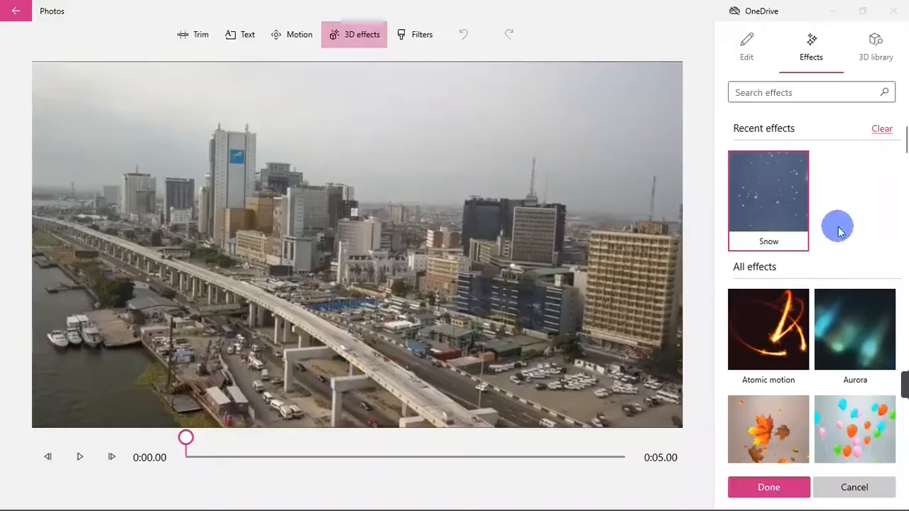
left_click_drag(903, 140, 903, 177)
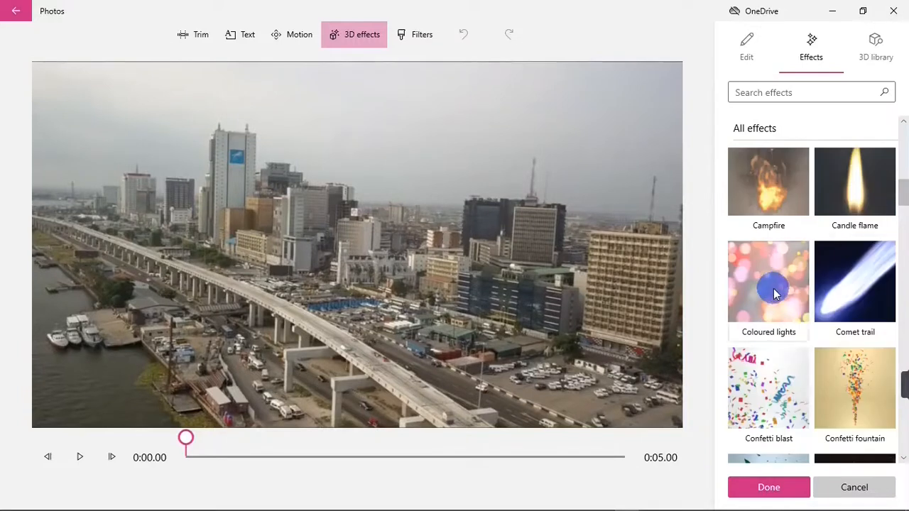
left_click(774, 295)
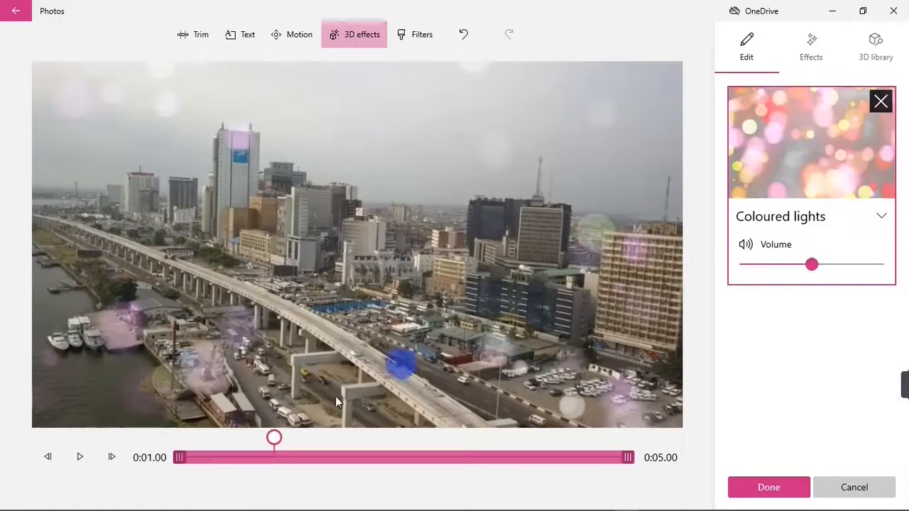
left_click(78, 461)
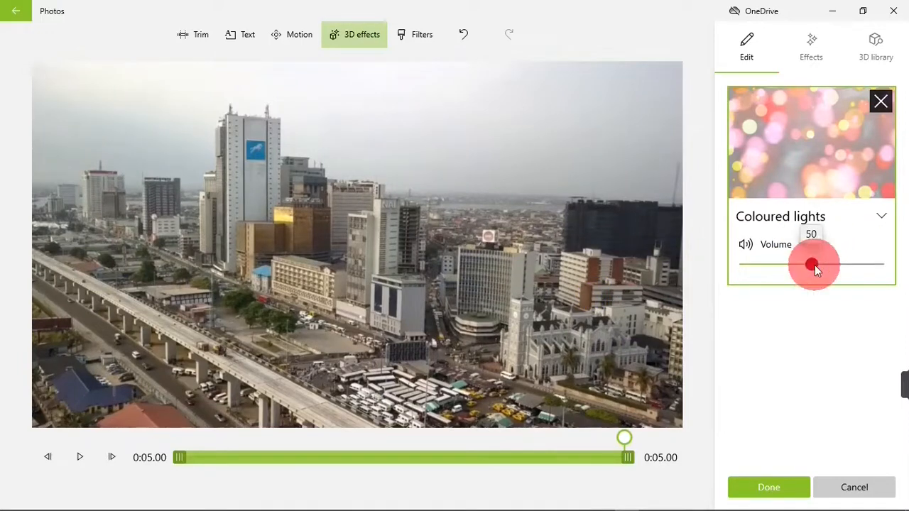
left_click_drag(807, 265, 724, 265)
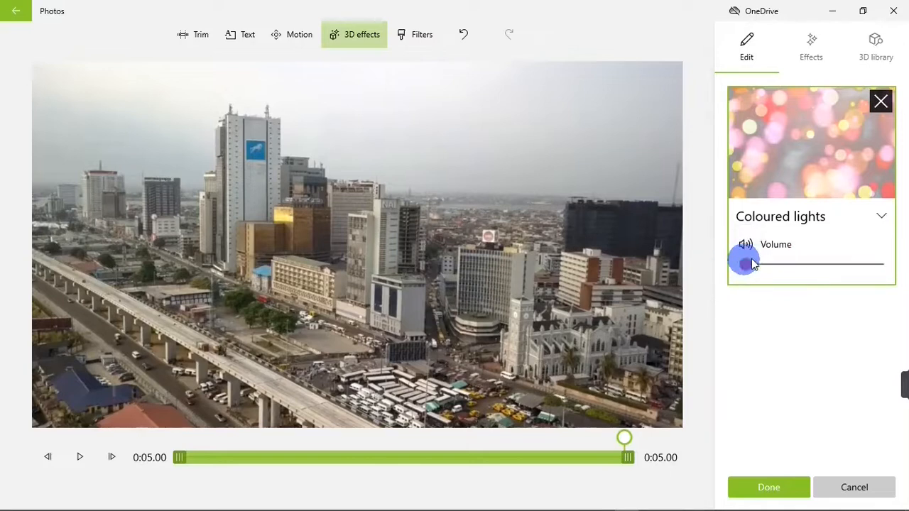
left_click(739, 494)
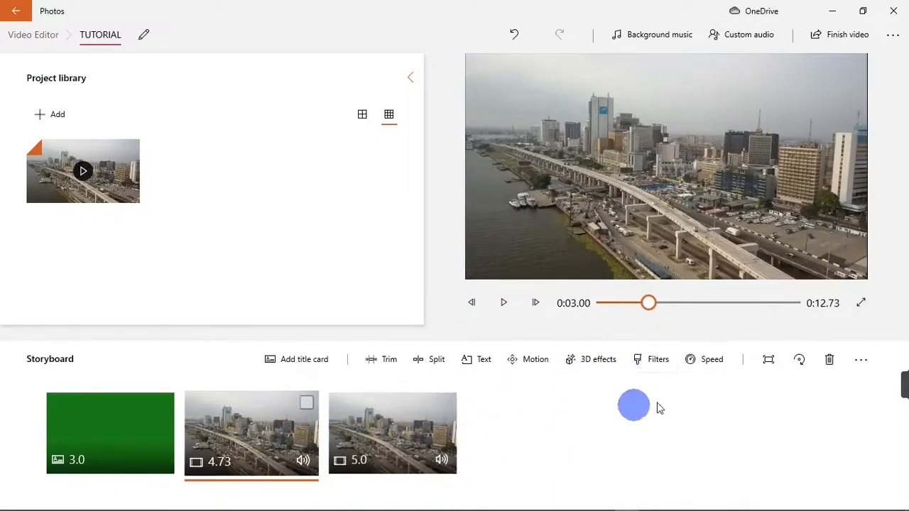
Step: Apply the Energy filter to the 4.73-second clip and save it
left_click(306, 402)
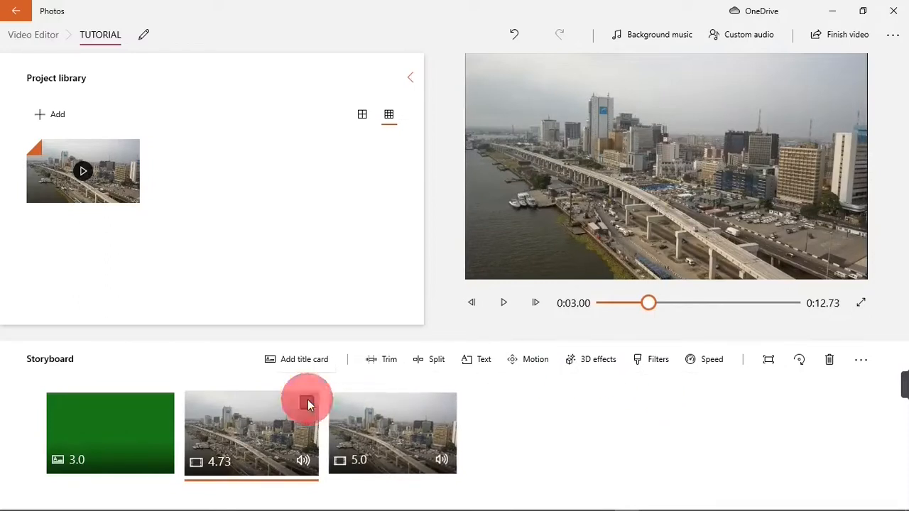
left_click(658, 359)
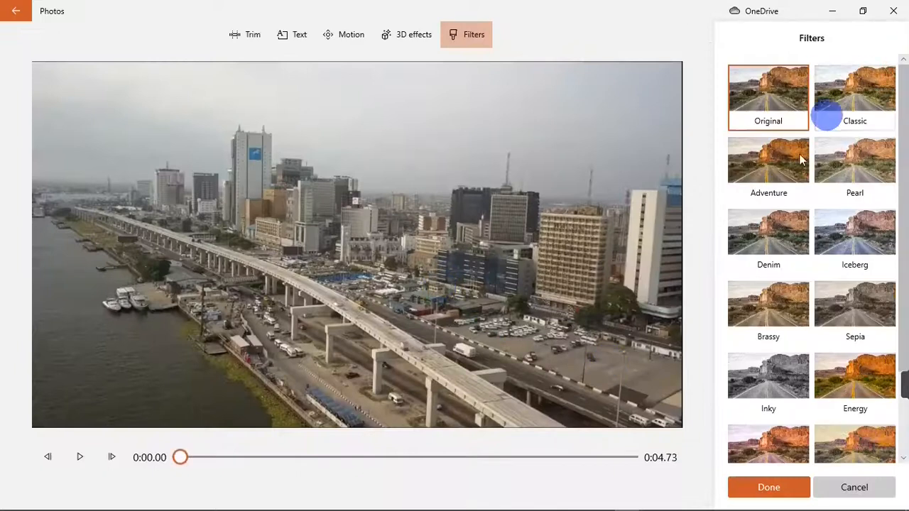
left_click_drag(899, 152, 898, 239)
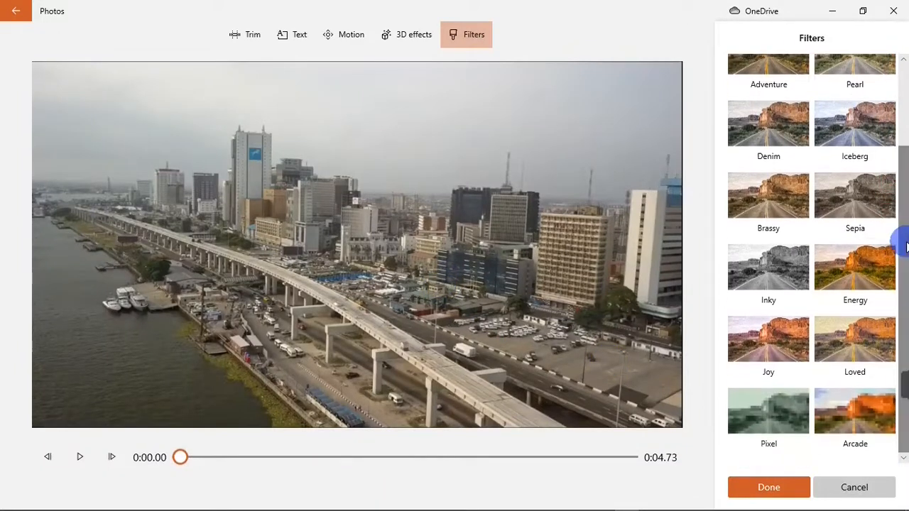
left_click(841, 272)
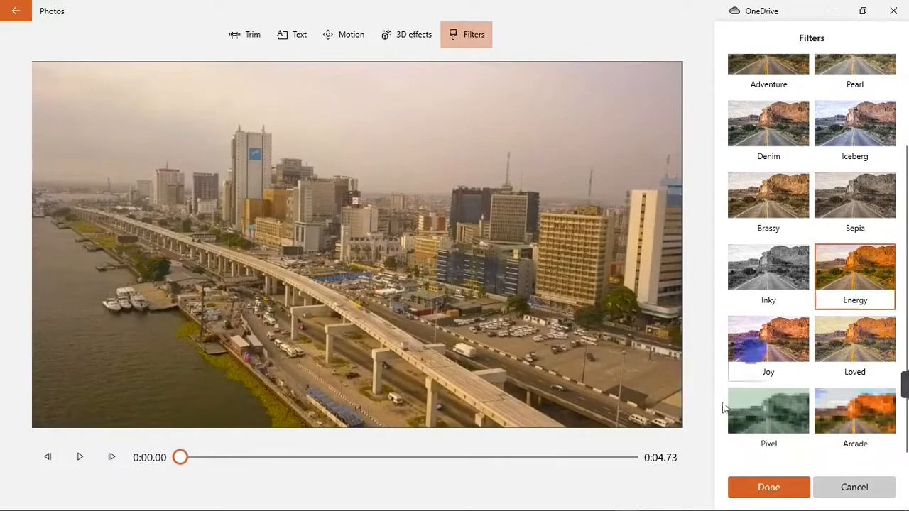
left_click(749, 494)
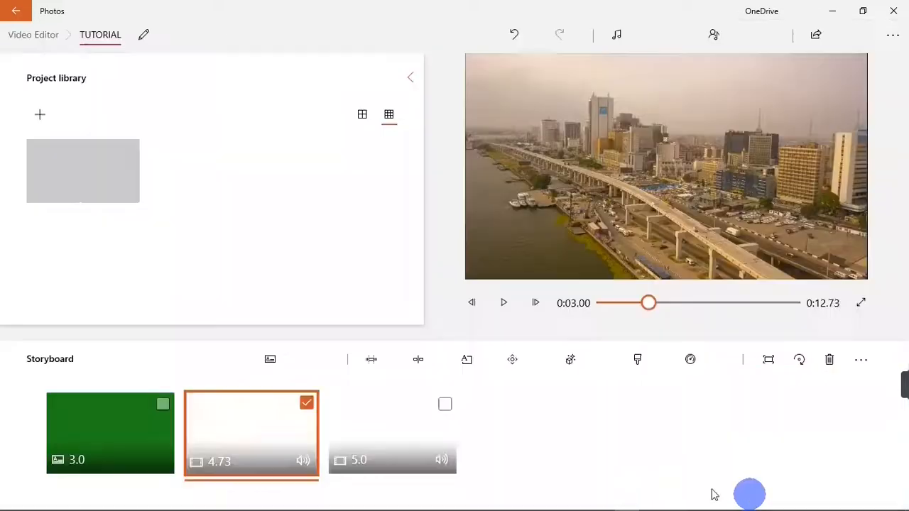
Step: Apply the Energy filter to the 5.0-second clip only and save it
left_click(447, 406)
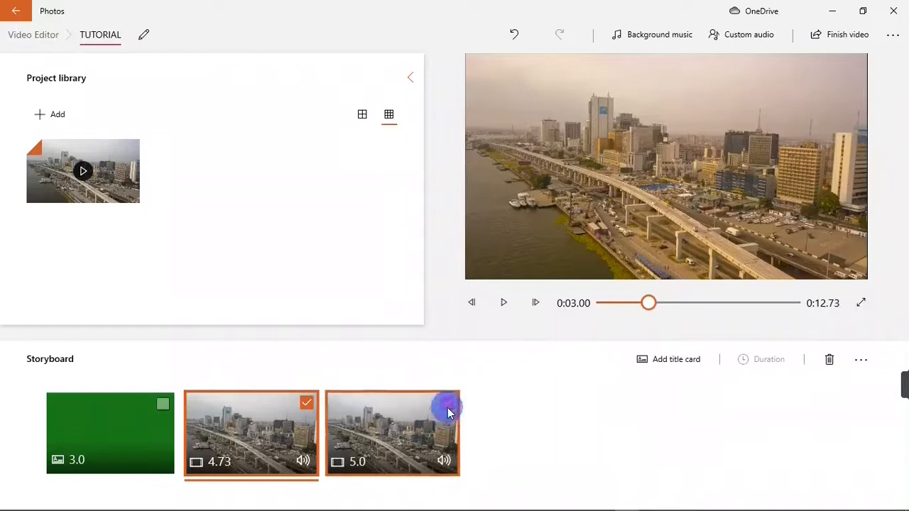
left_click(306, 403)
left_click(649, 359)
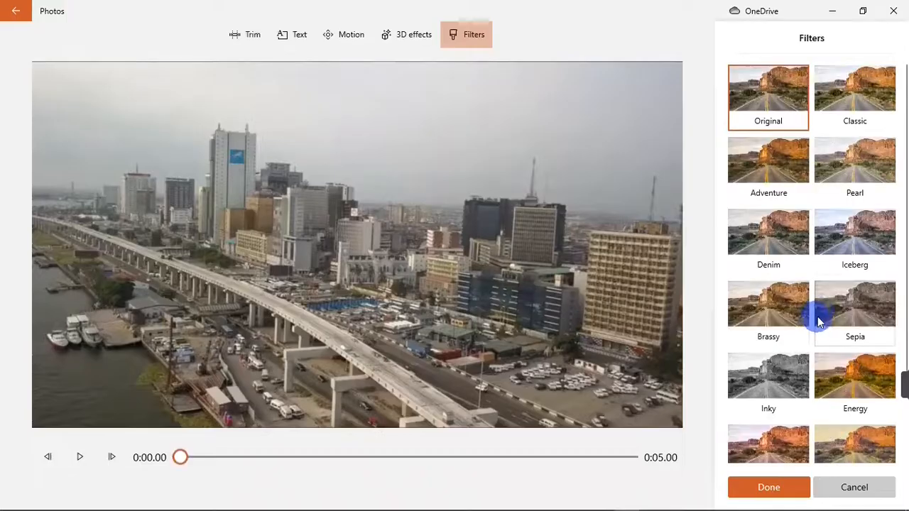
left_click(854, 379)
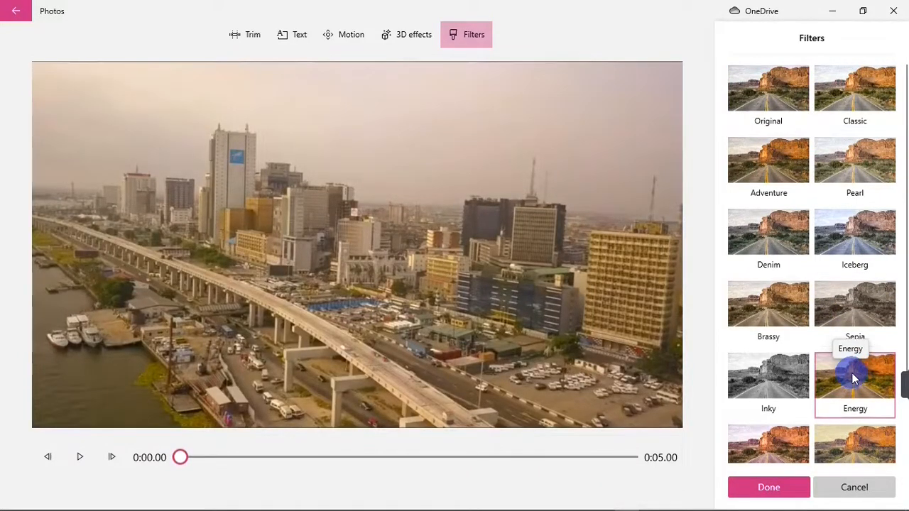
left_click(762, 488)
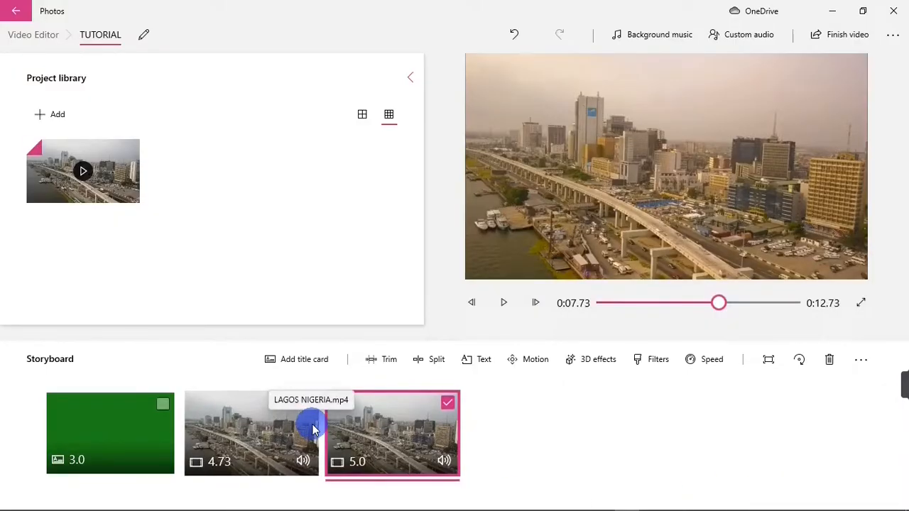
Step: Slow the 5.0-second clip down by setting its speed to 0.67x
left_click(712, 360)
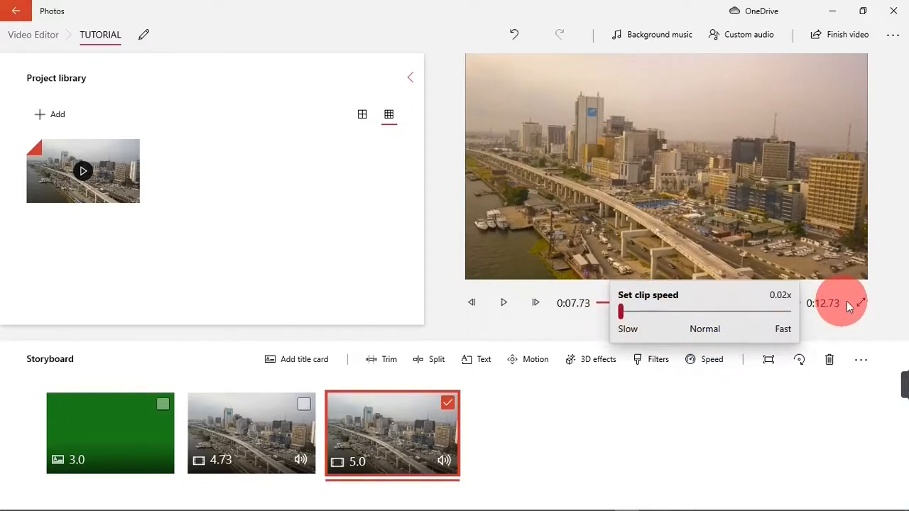
left_click_drag(790, 314, 710, 317)
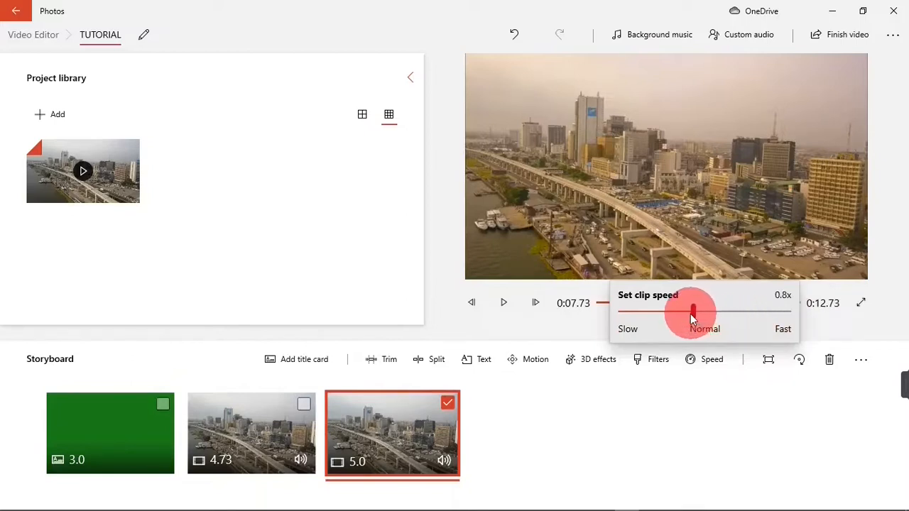
left_click_drag(687, 314, 687, 314)
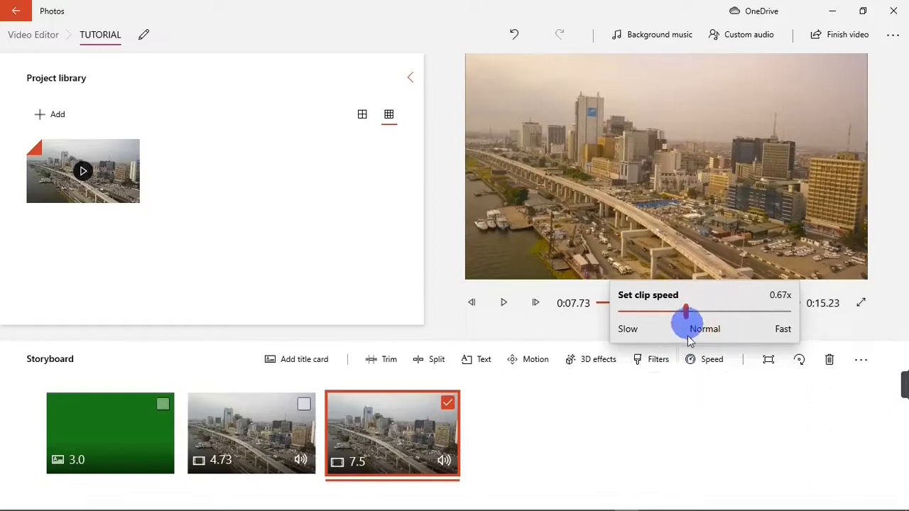
left_click(688, 389)
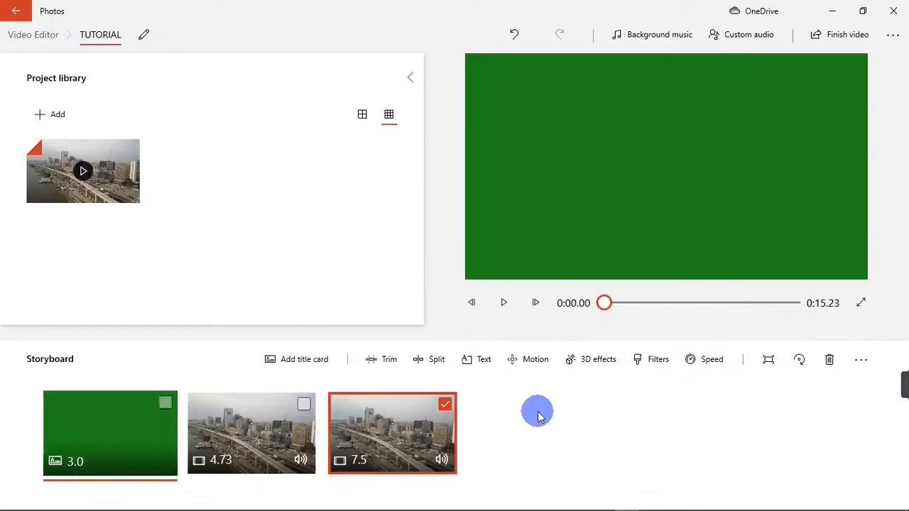
Step: Deselect the last clip and play the video from the start through part of the second clip
left_click(447, 403)
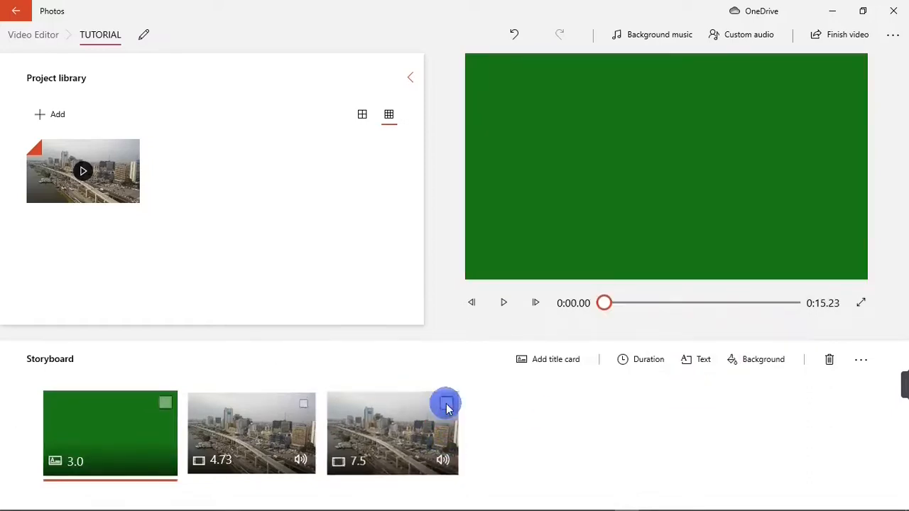
left_click(504, 303)
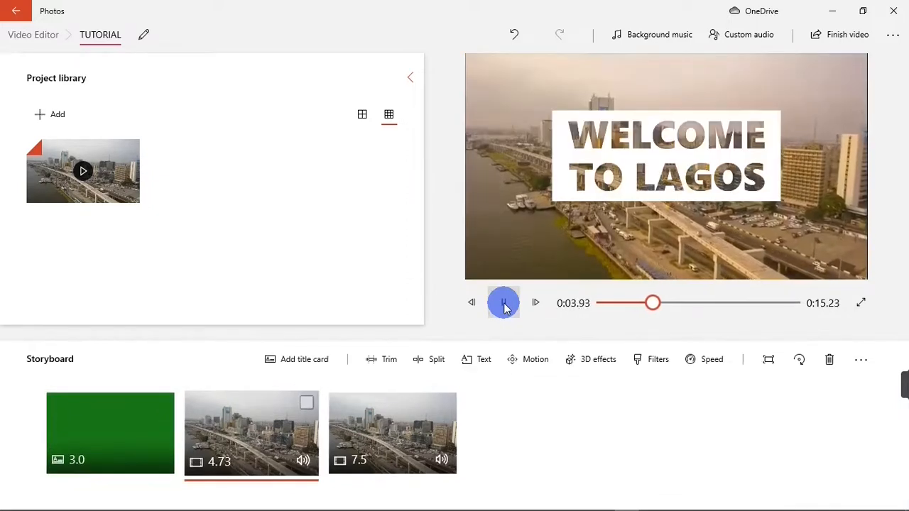
left_click(504, 306)
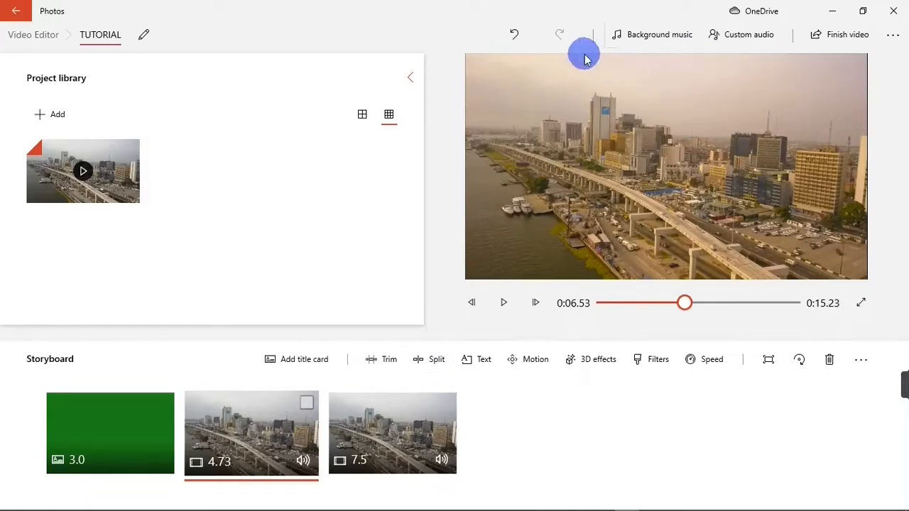
Step: Audition the Amplified track as background music and leave the music selection without applying it
left_click(661, 35)
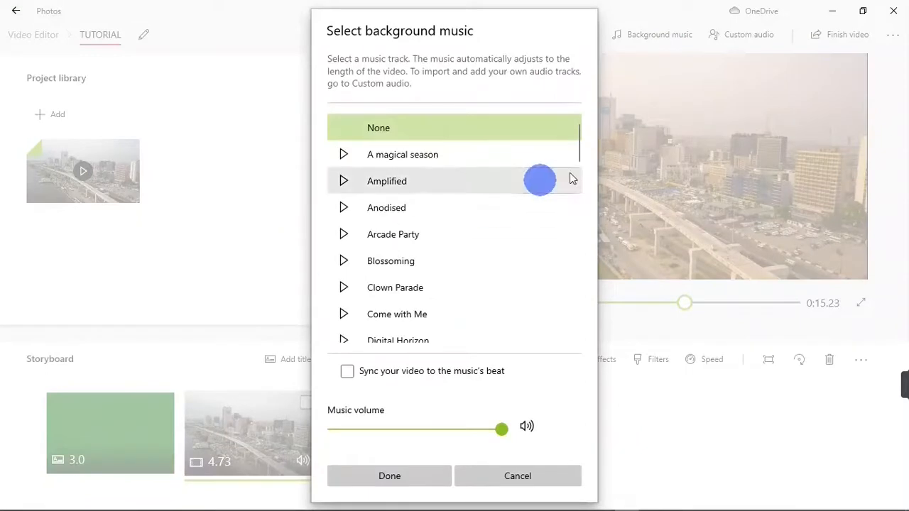
left_click_drag(578, 140, 572, 95)
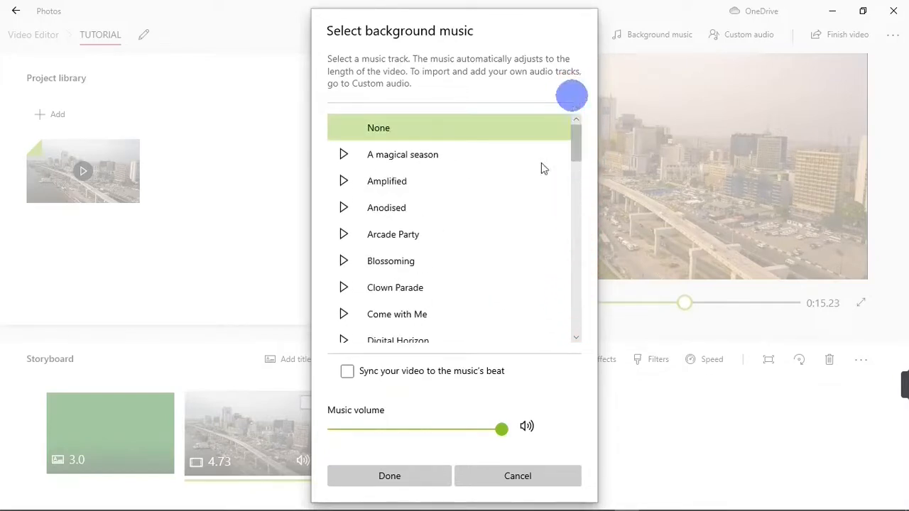
left_click(464, 184)
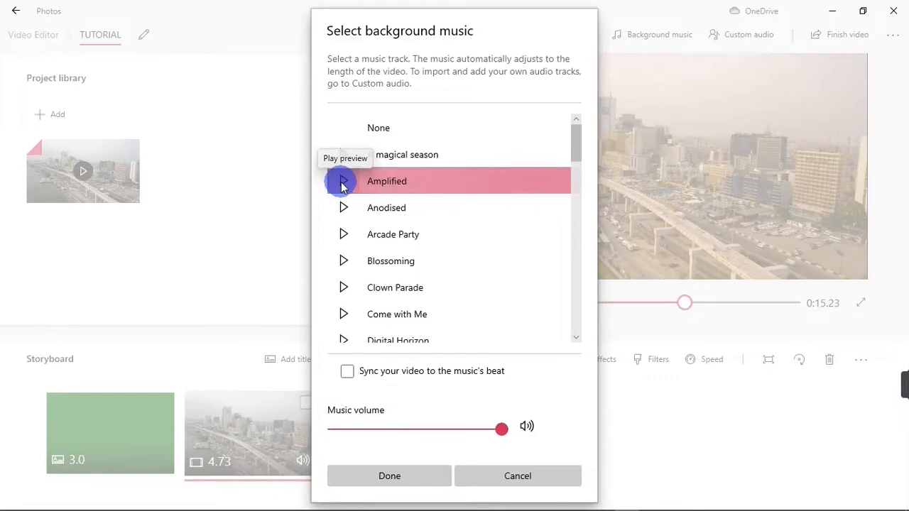
left_click(343, 184)
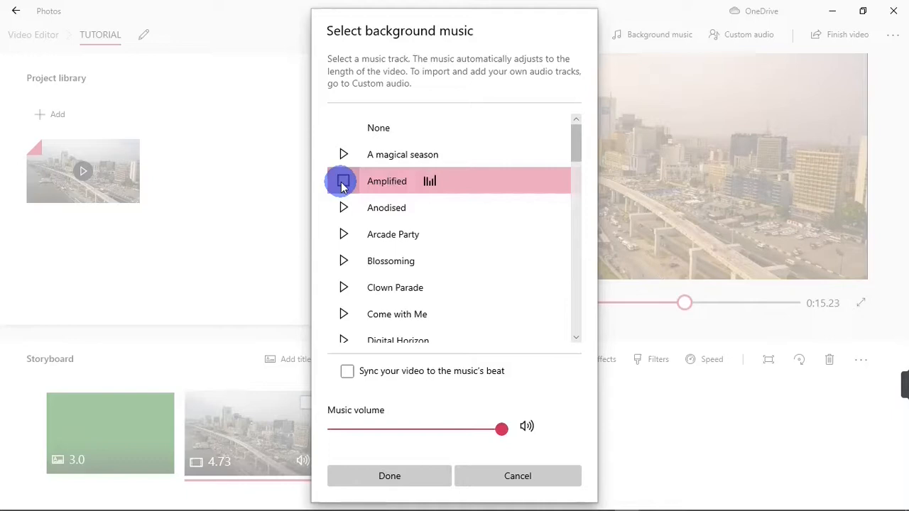
left_click(341, 181)
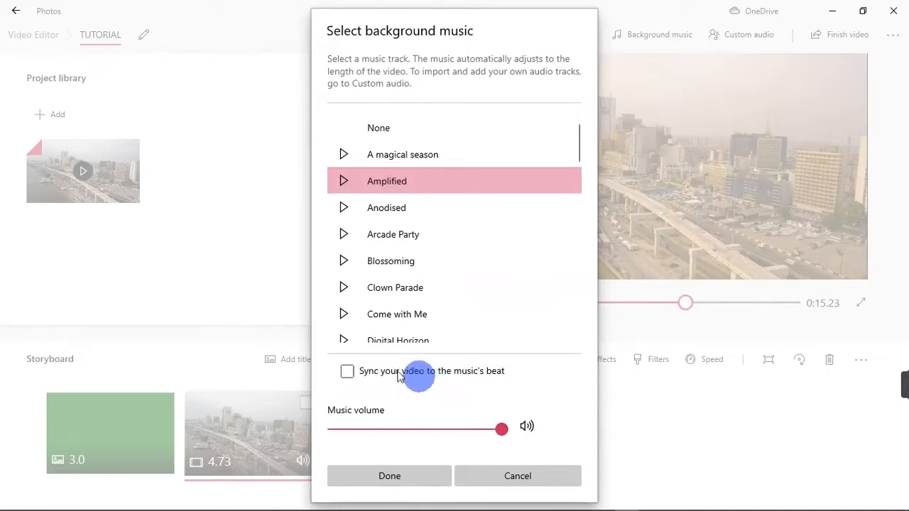
left_click(499, 435)
left_click_drag(499, 434, 560, 440)
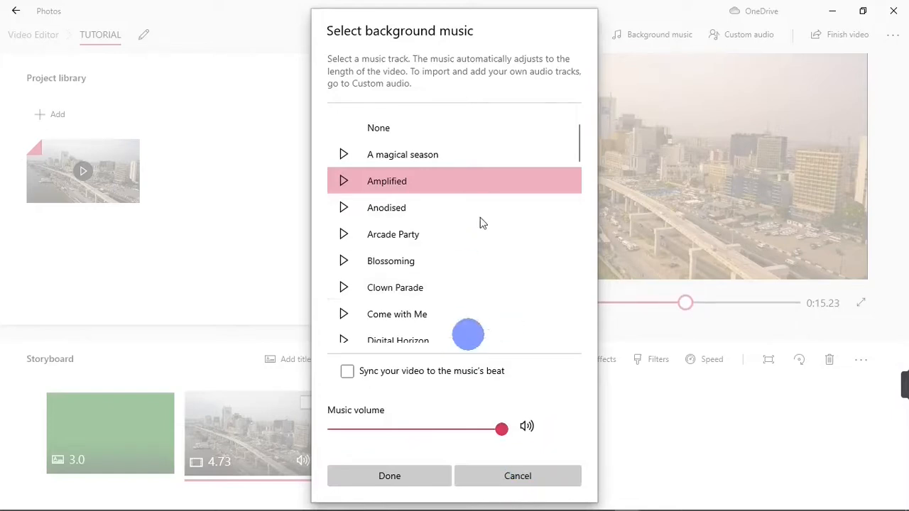
left_click(496, 479)
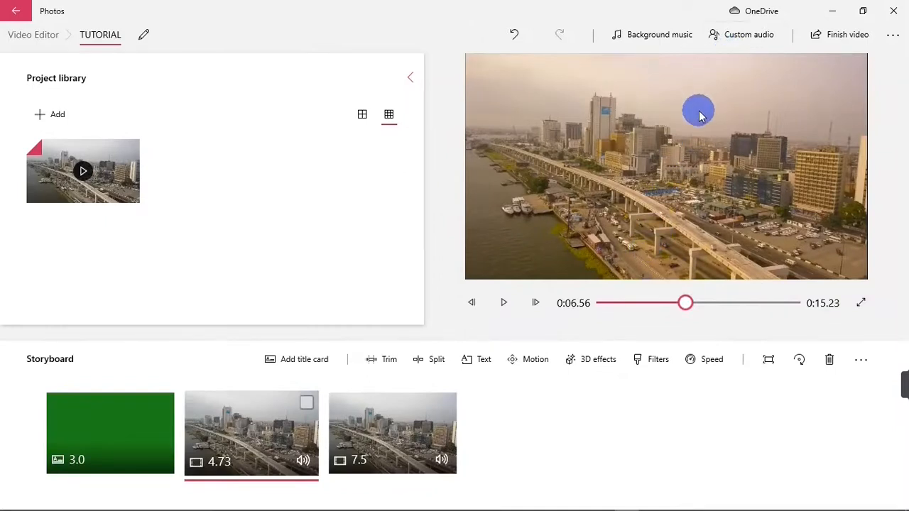
Step: Add the keys-of-moon-the-success MP3 from Downloads as a custom audio track
left_click(735, 40)
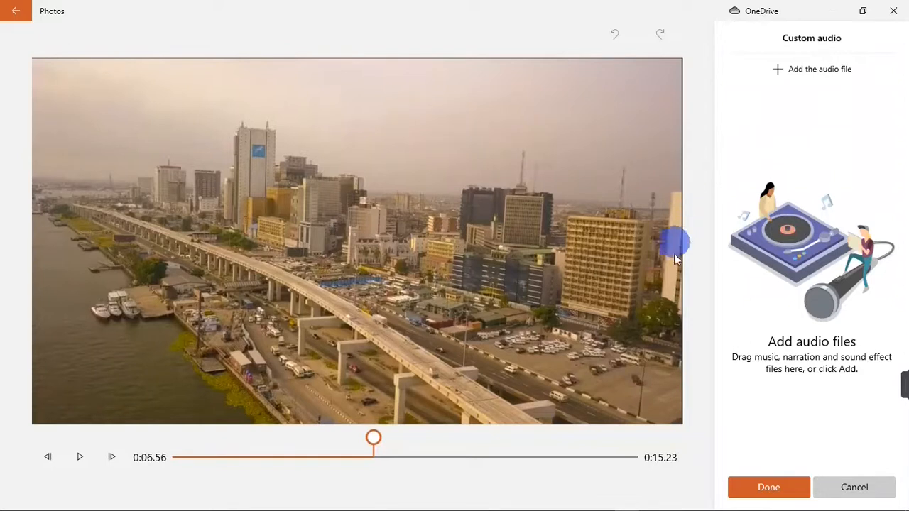
left_click(798, 79)
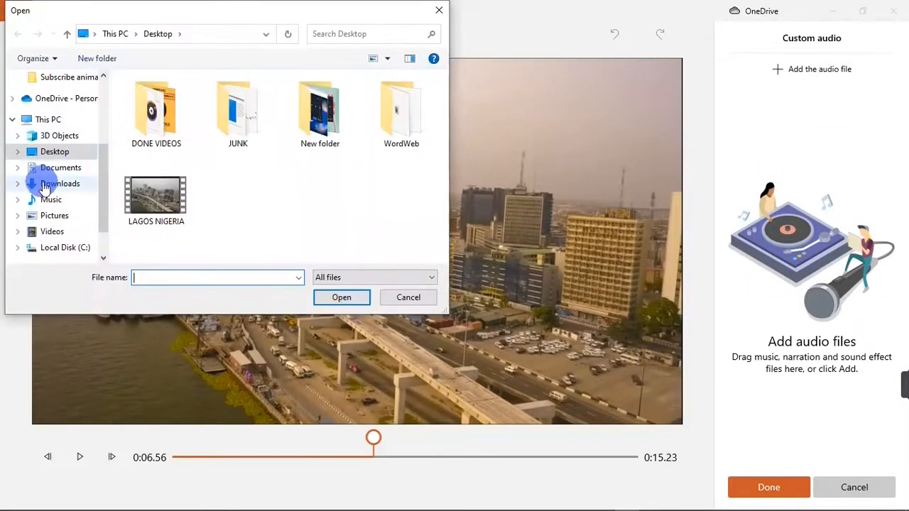
left_click(50, 183)
left_click(198, 110)
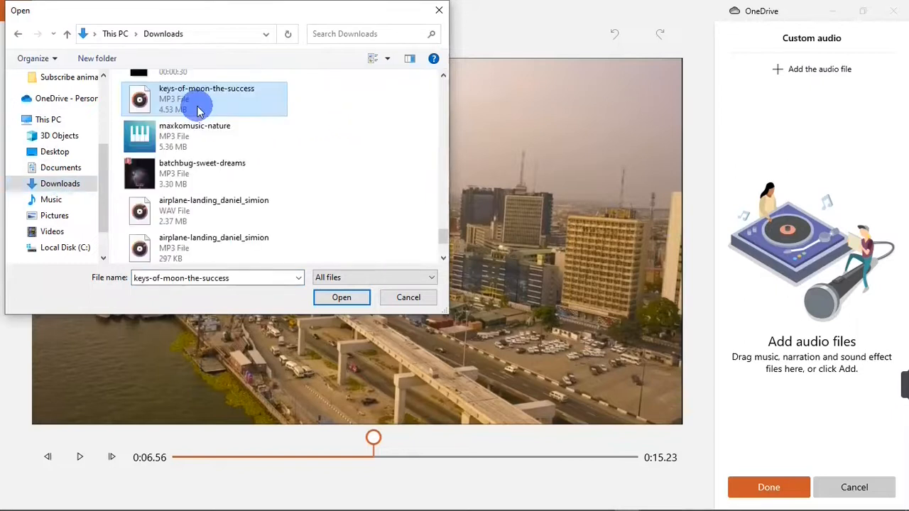
left_click(341, 302)
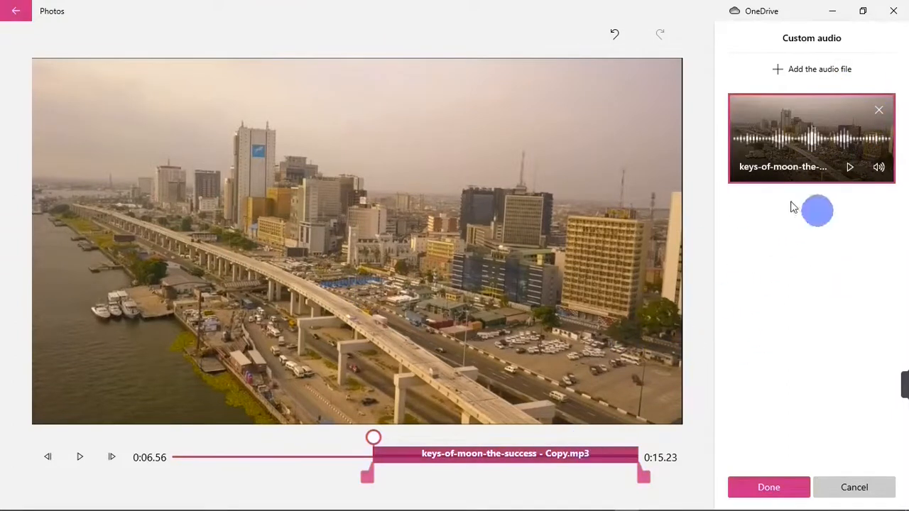
Step: Reposition the custom audio track to begin shortly after the video's start and extend it to the video's end
left_click_drag(424, 460, 274, 462)
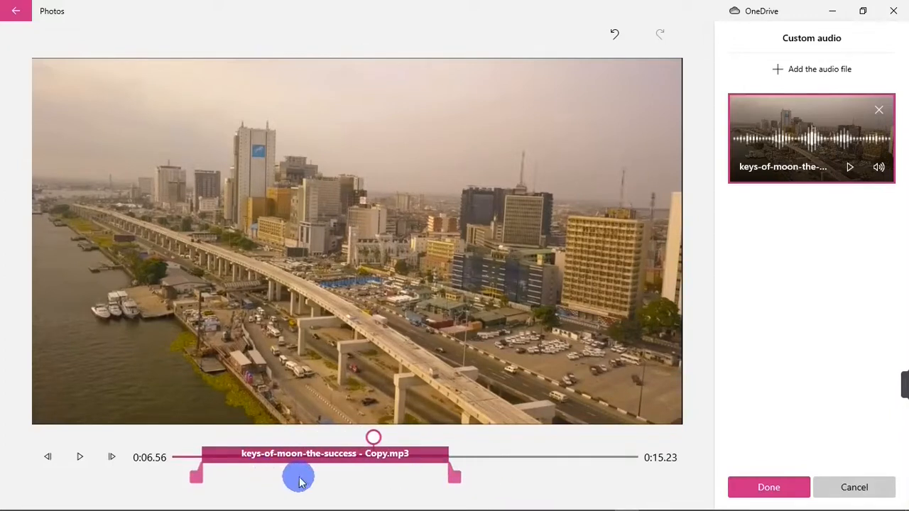
left_click_drag(454, 480, 643, 477)
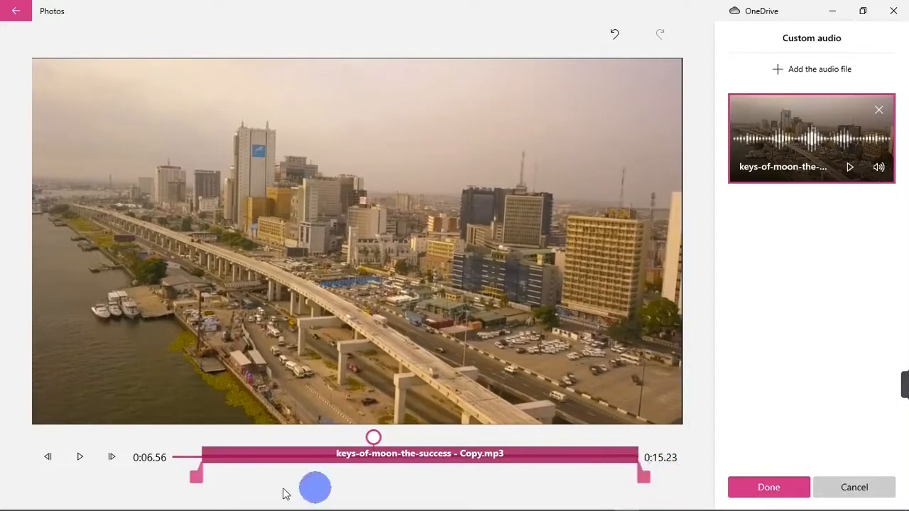
left_click(197, 490)
left_click(194, 478)
left_click_drag(196, 483, 199, 477)
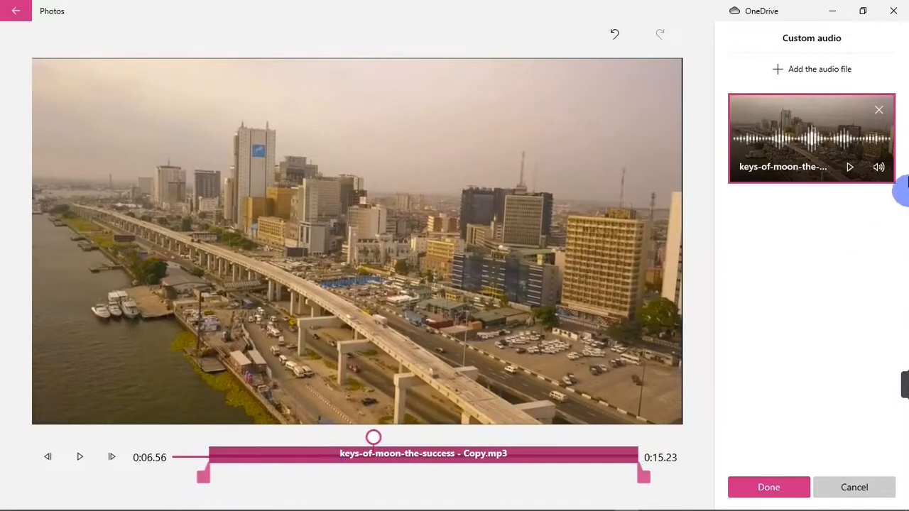
Step: Set the custom audio track's volume to maximum and save the audio
left_click(882, 167)
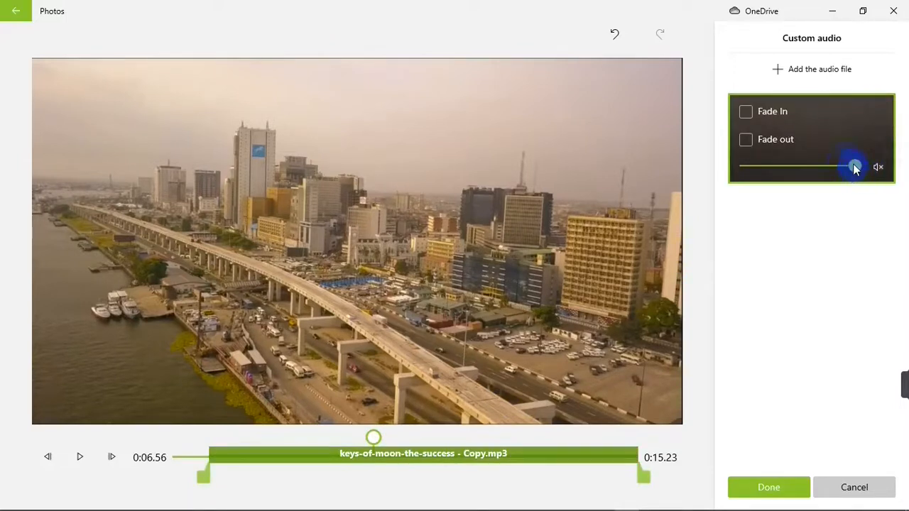
left_click_drag(776, 171, 896, 135)
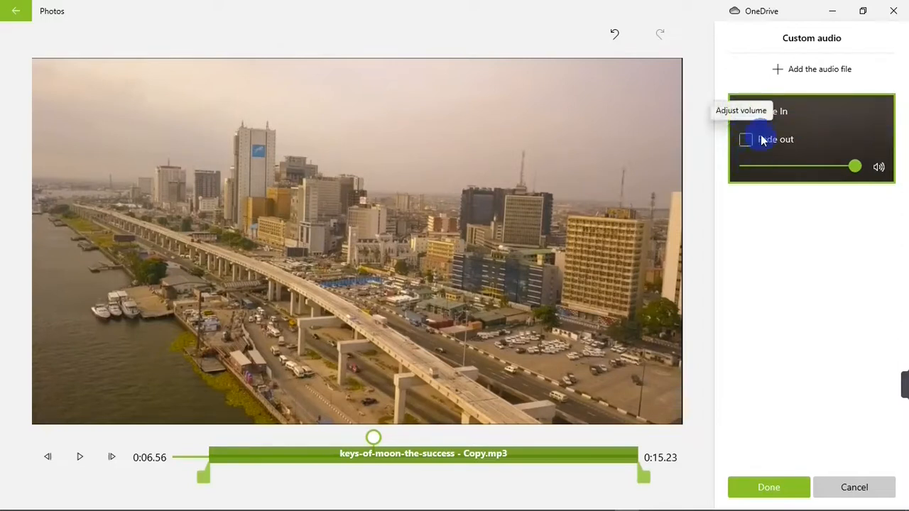
left_click(761, 489)
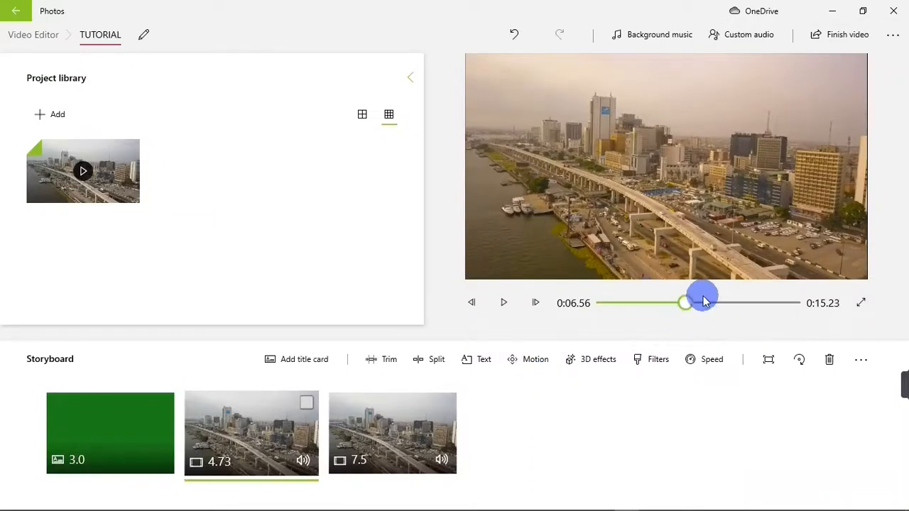
Step: Play the whole video from the beginning to check it with the custom audio
left_click_drag(687, 306, 547, 300)
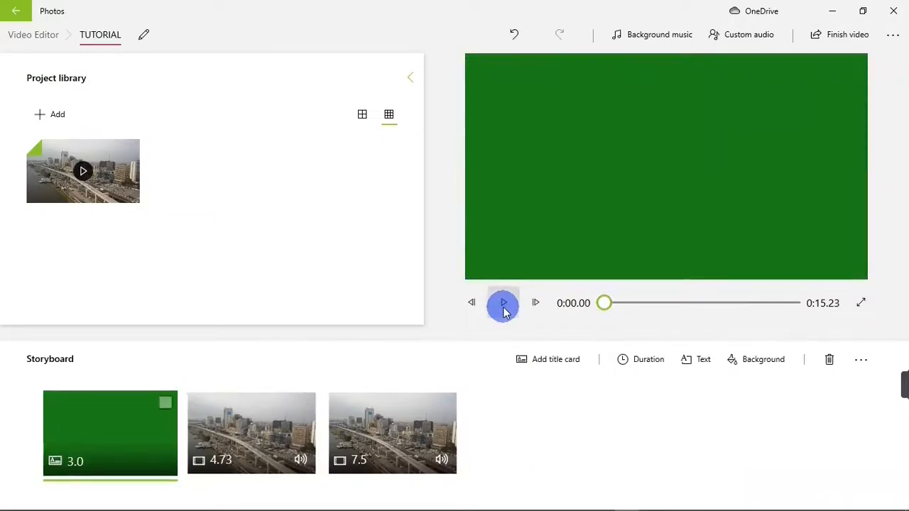
left_click(503, 304)
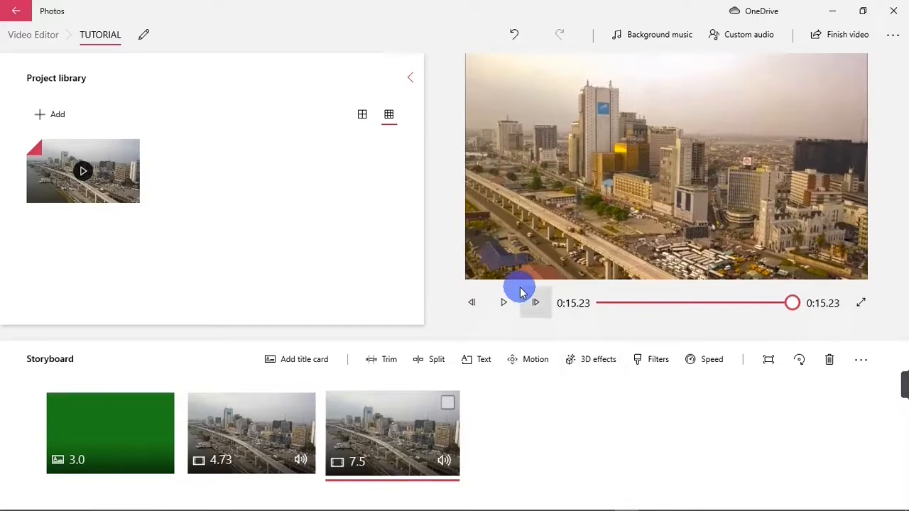
Step: Turn on Fade out for the custom audio track and save the change
left_click(748, 39)
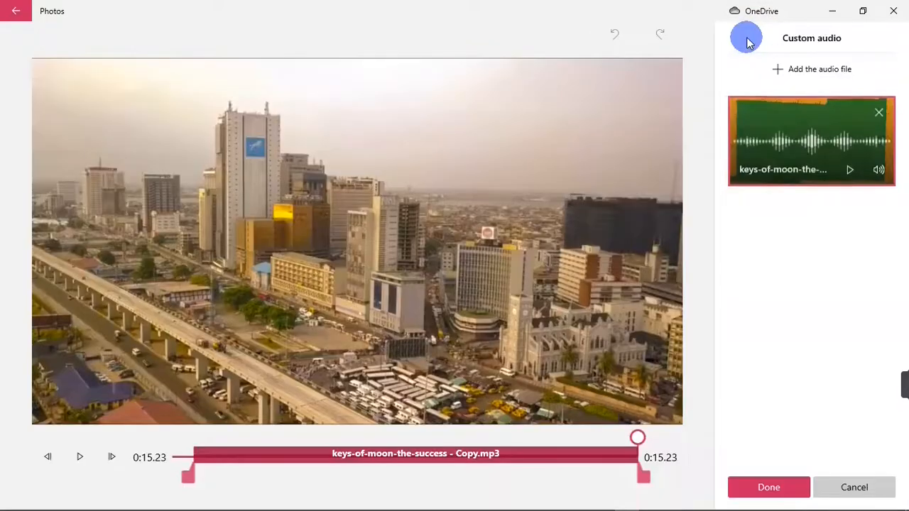
left_click(879, 168)
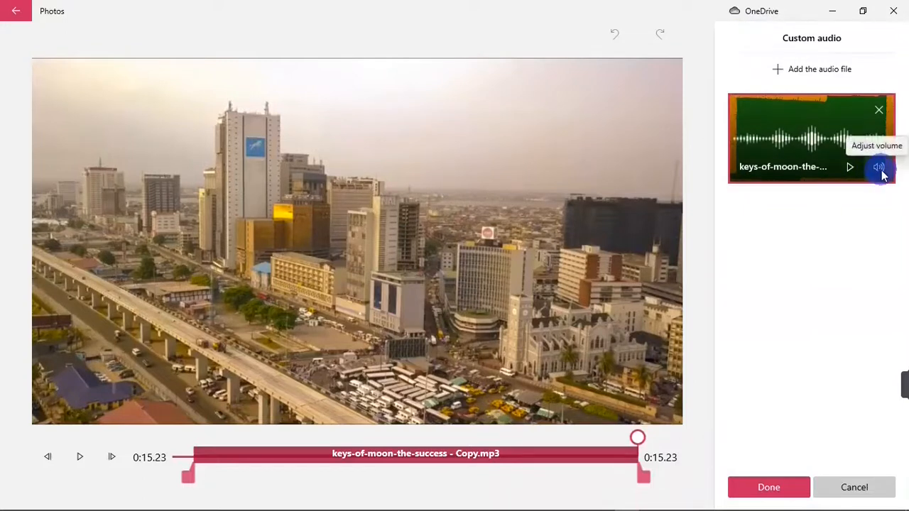
left_click(880, 171)
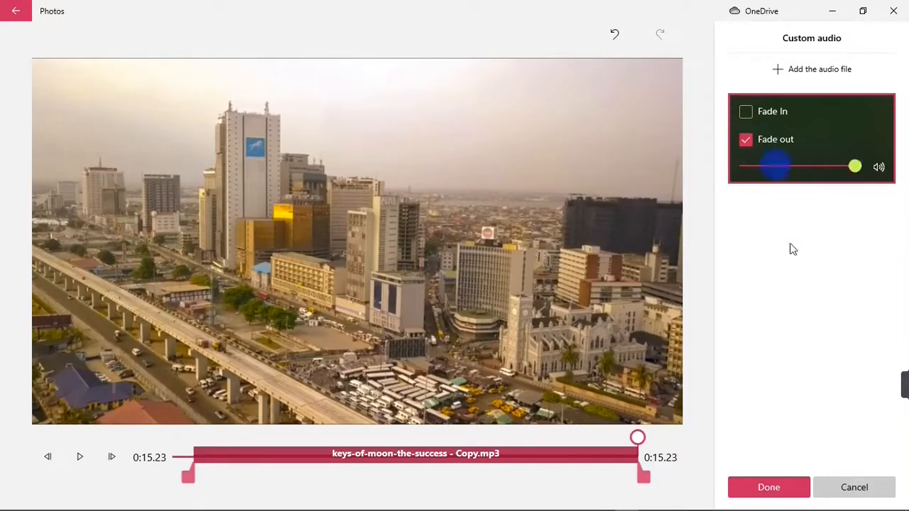
left_click(765, 486)
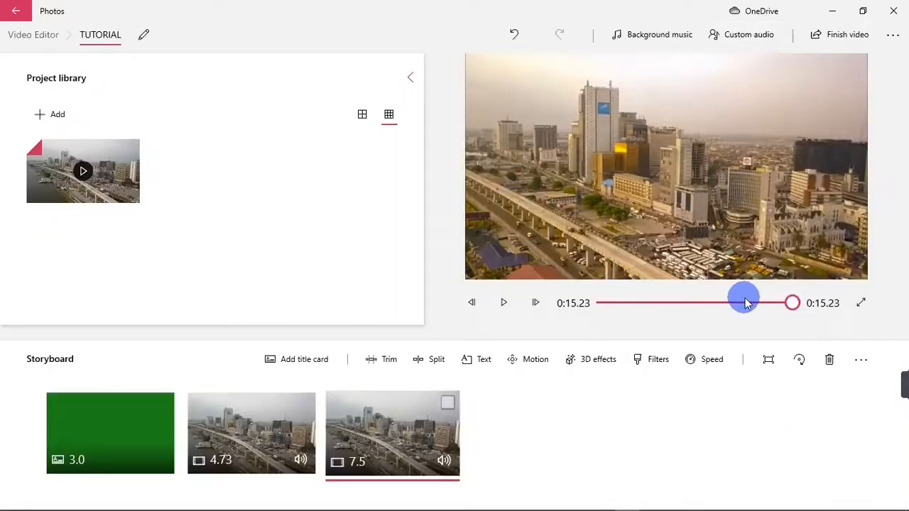
Step: Play the last seconds of the video to check how the custom audio fades out
left_click_drag(790, 303, 777, 307)
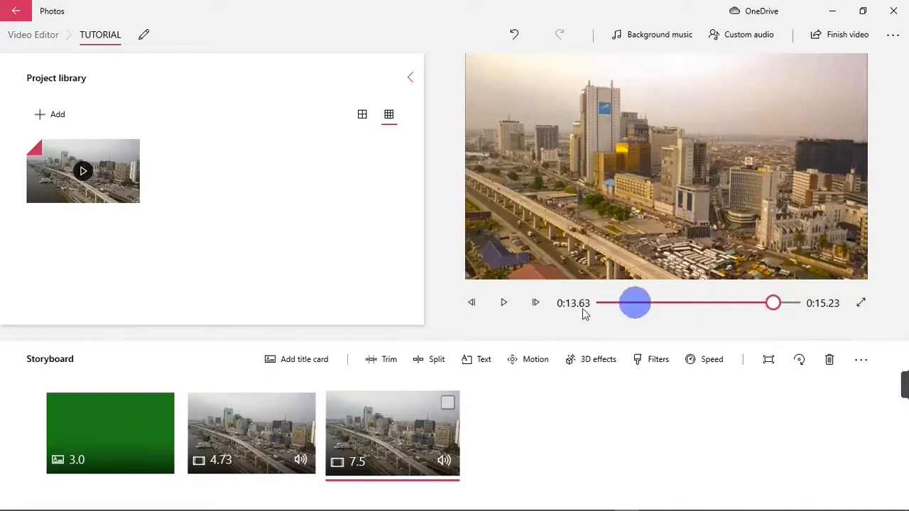
left_click(502, 303)
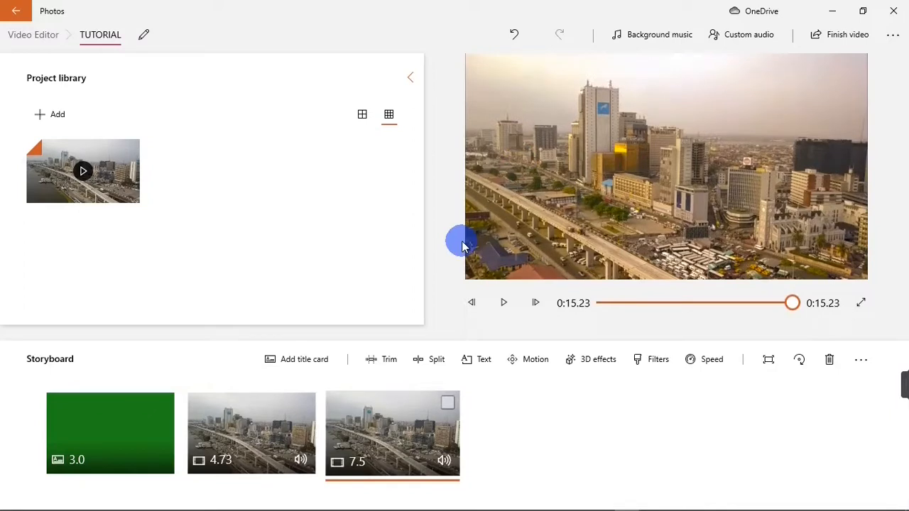
Step: Begin finishing the video and choose High 1080p (recommended) as the video quality
left_click(837, 44)
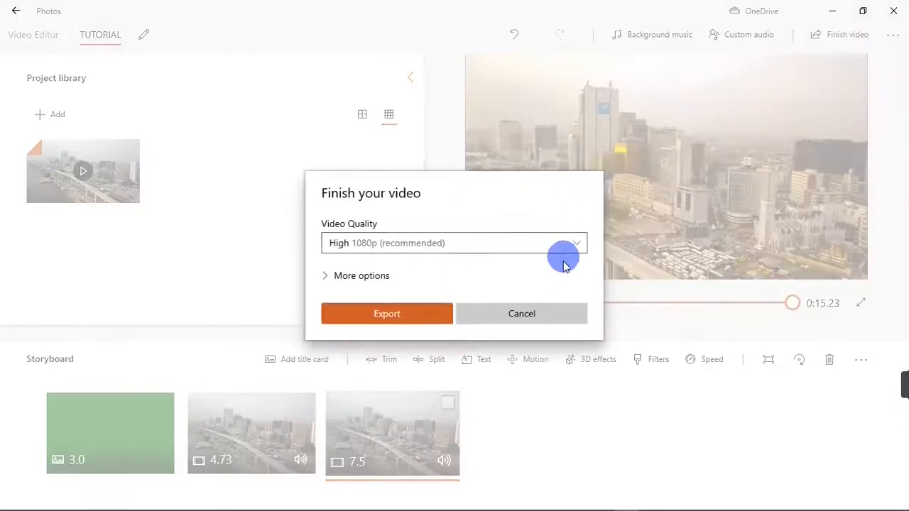
left_click(563, 245)
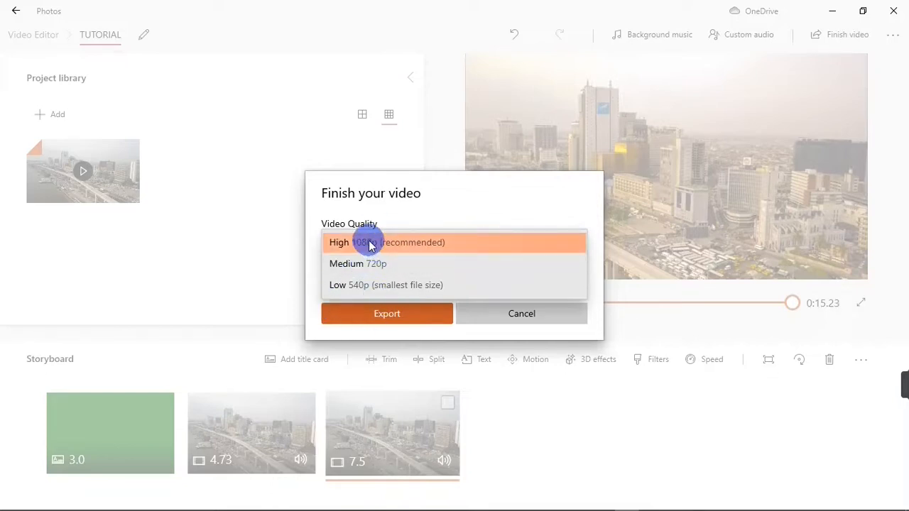
left_click(414, 245)
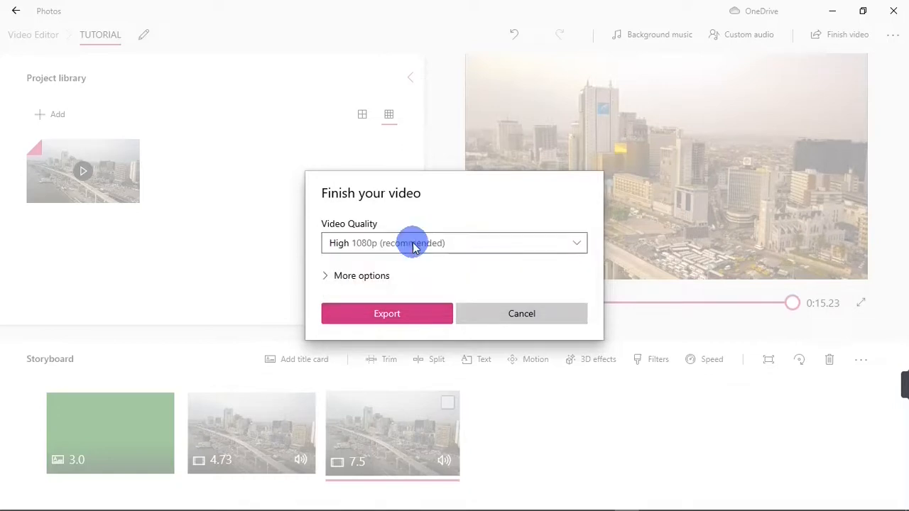
Step: Export the video to the Desktop as a video file named TUTORIAL, and minimize the editor to show the desktop
left_click(369, 321)
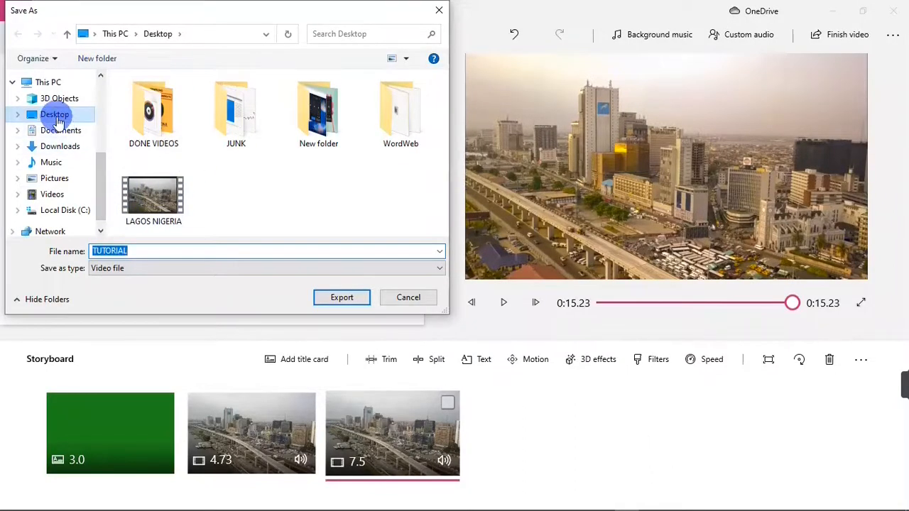
left_click(118, 250)
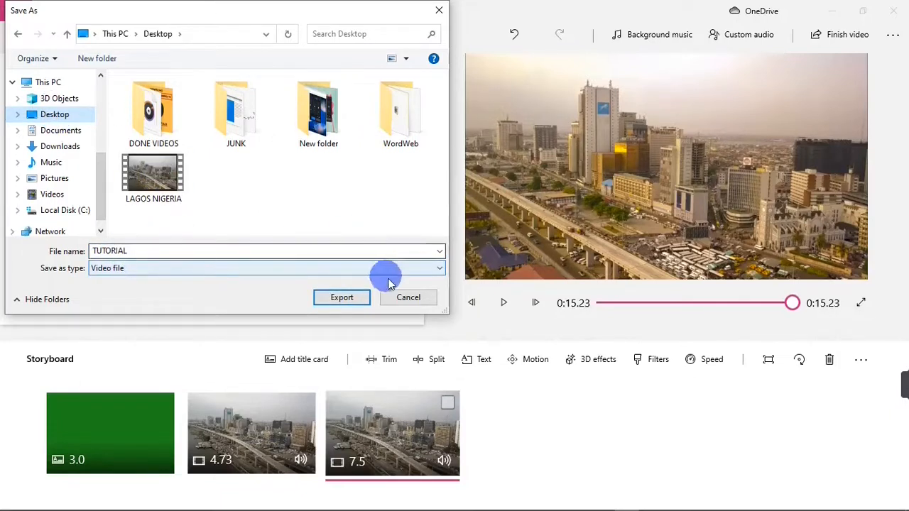
left_click(344, 299)
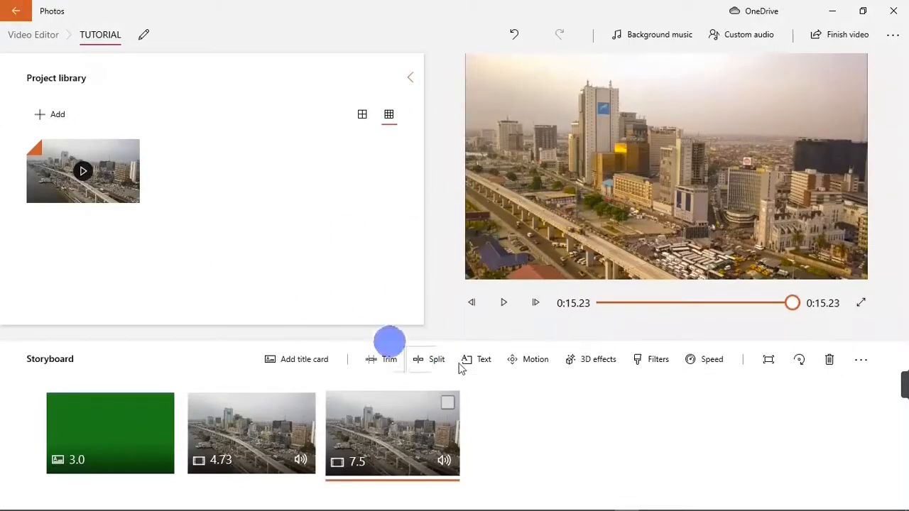
left_click(832, 6)
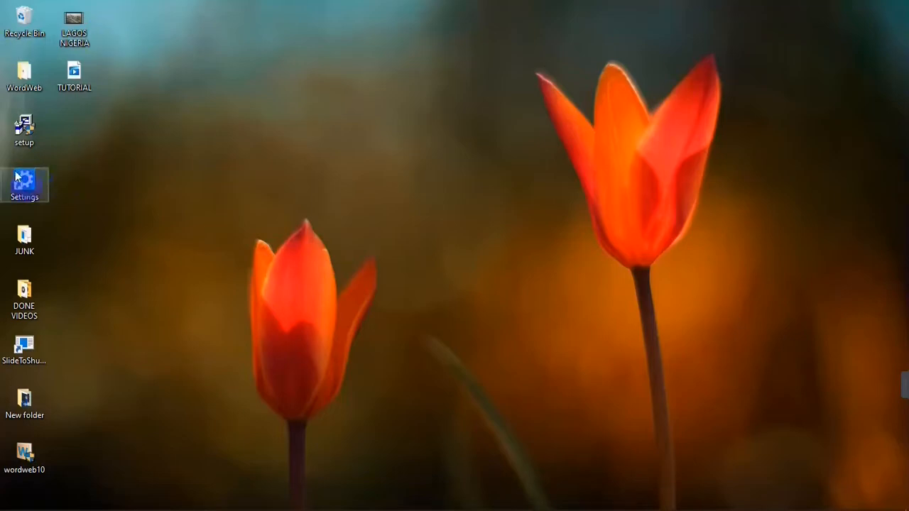